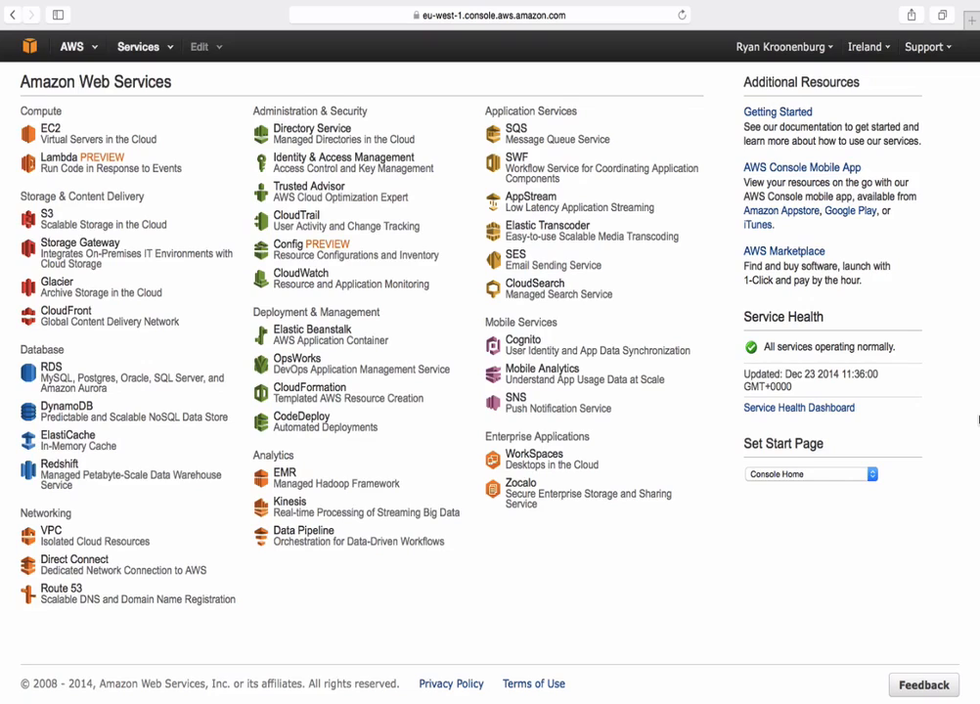
# - Examine the existing roles in Identity & Access Management
pyautogui.click(313, 166)
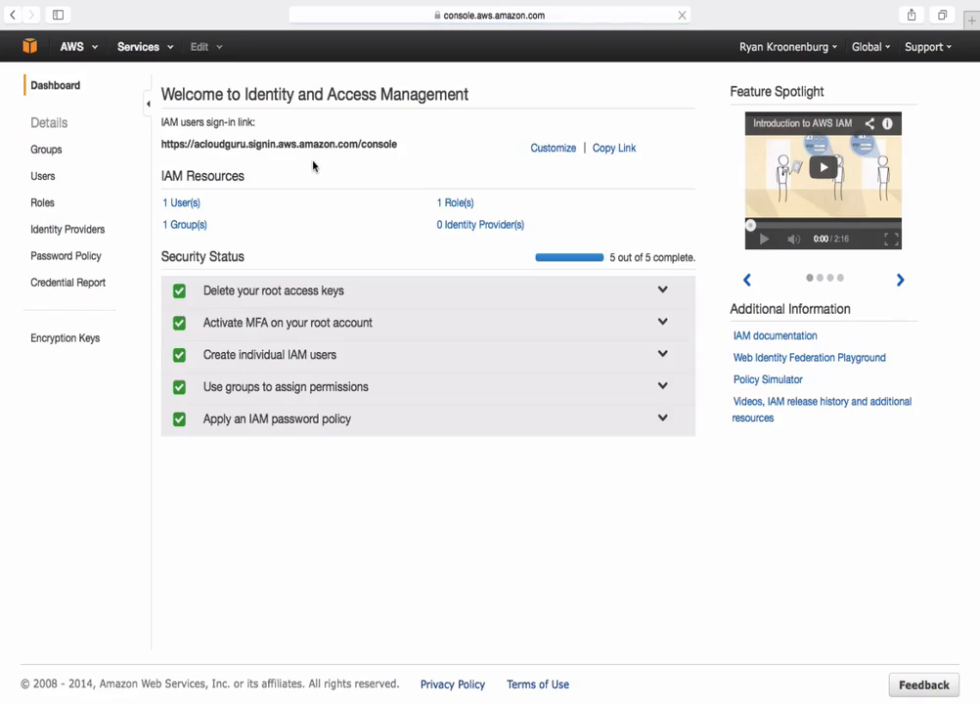
pyautogui.click(455, 203)
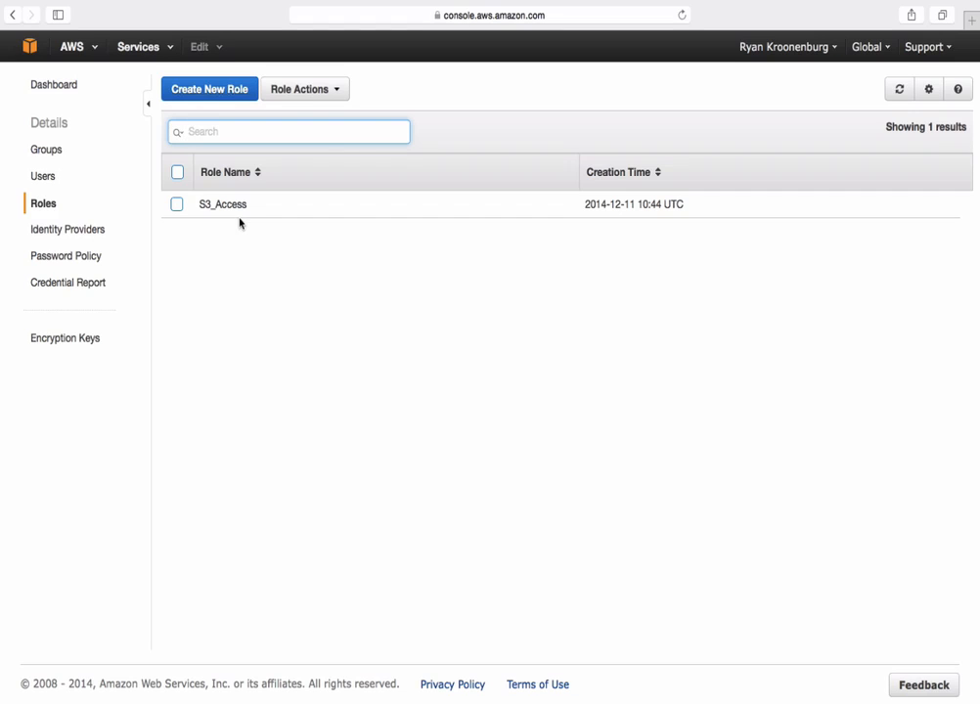
# - Start launching an EC2 instance from Amazon Linux AMI 2014.09.1 (HVM) with the t2.micro type and continue to the instance details
pyautogui.click(24, 43)
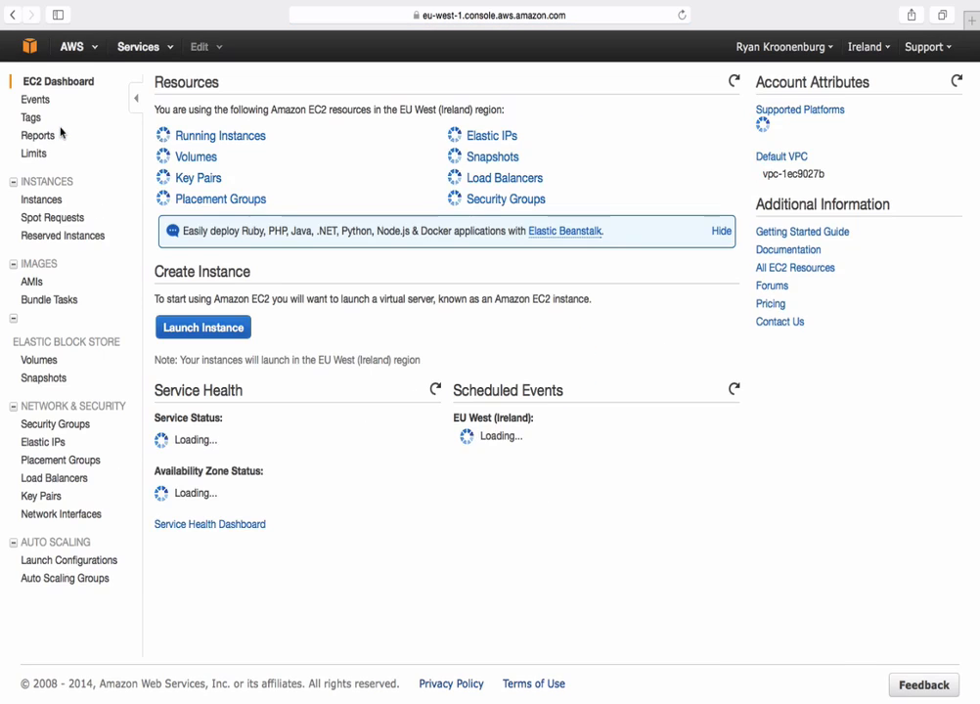
pyautogui.click(212, 313)
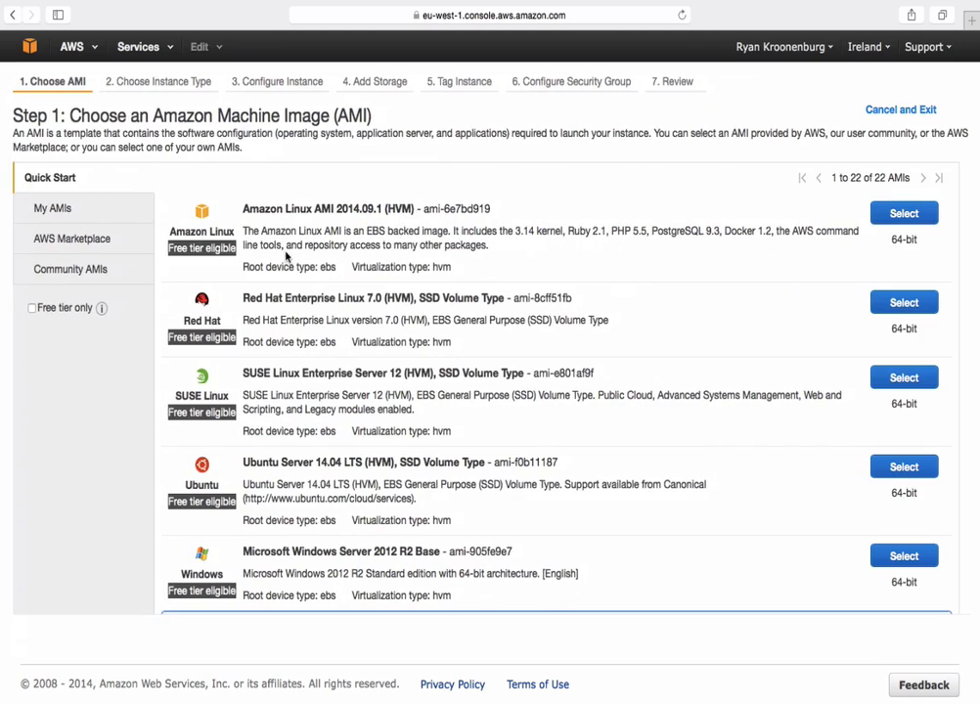
pyautogui.click(904, 213)
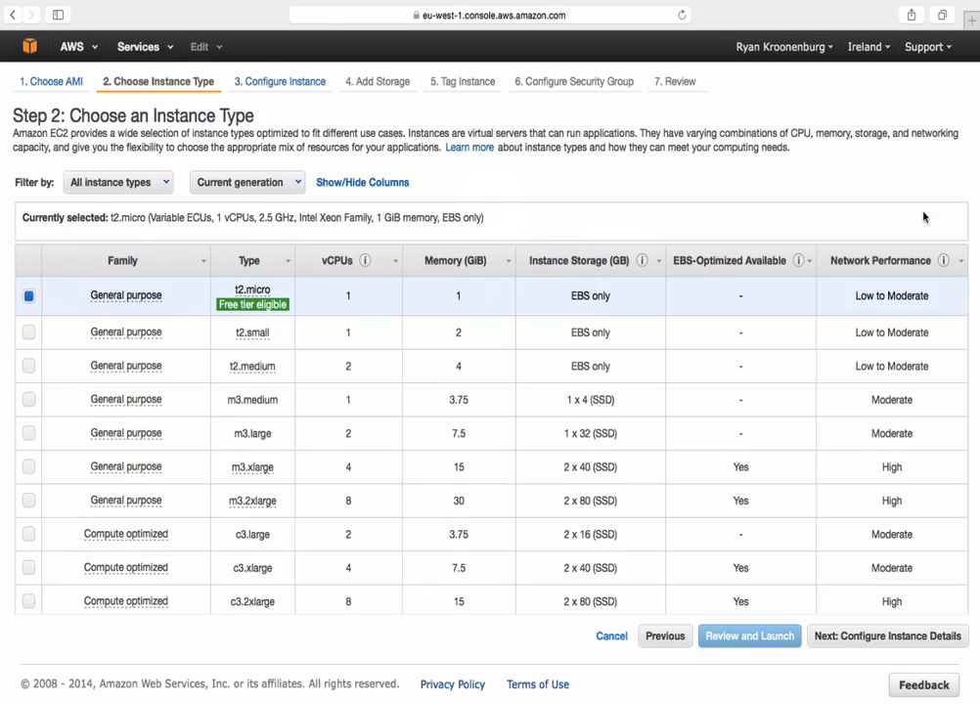
pyautogui.click(890, 637)
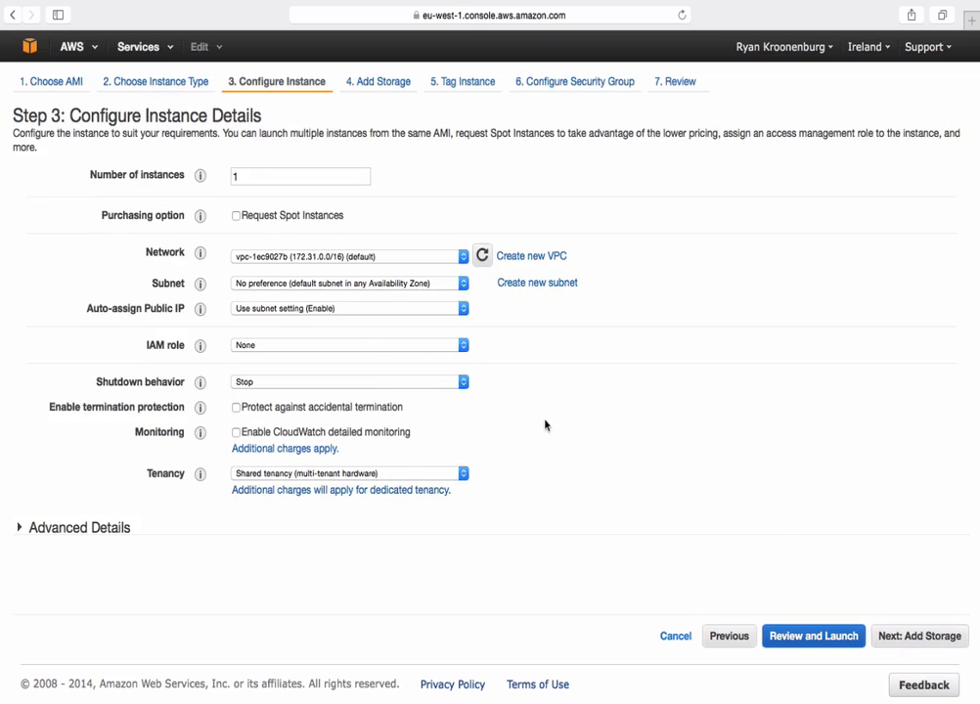
# - Assign the S3_Access IAM role to the instance and continue to the storage settings
pyautogui.click(387, 346)
pyautogui.click(387, 359)
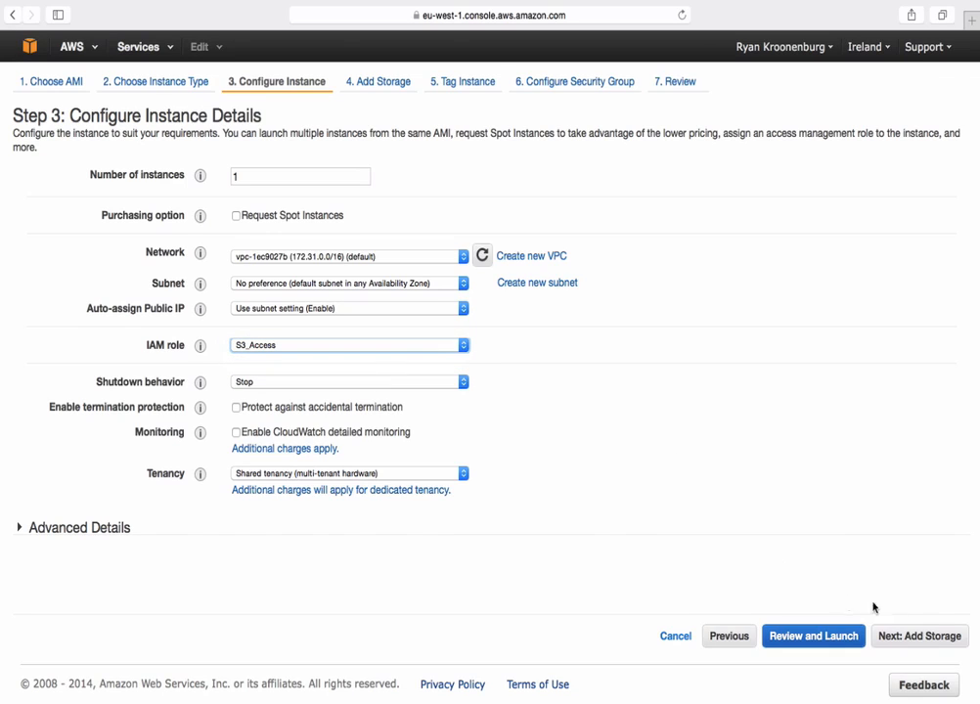
pyautogui.click(902, 637)
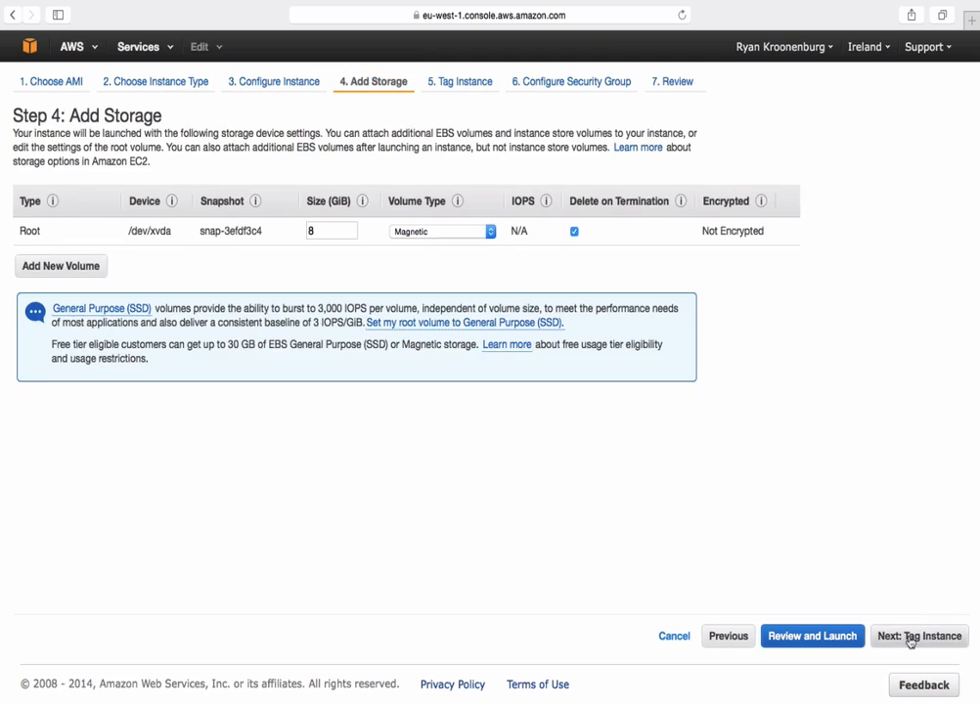
# - Set the root volume type to General Purpose (SSD) and continue to the security group settings without naming the instance
pyautogui.click(436, 232)
pyautogui.click(435, 209)
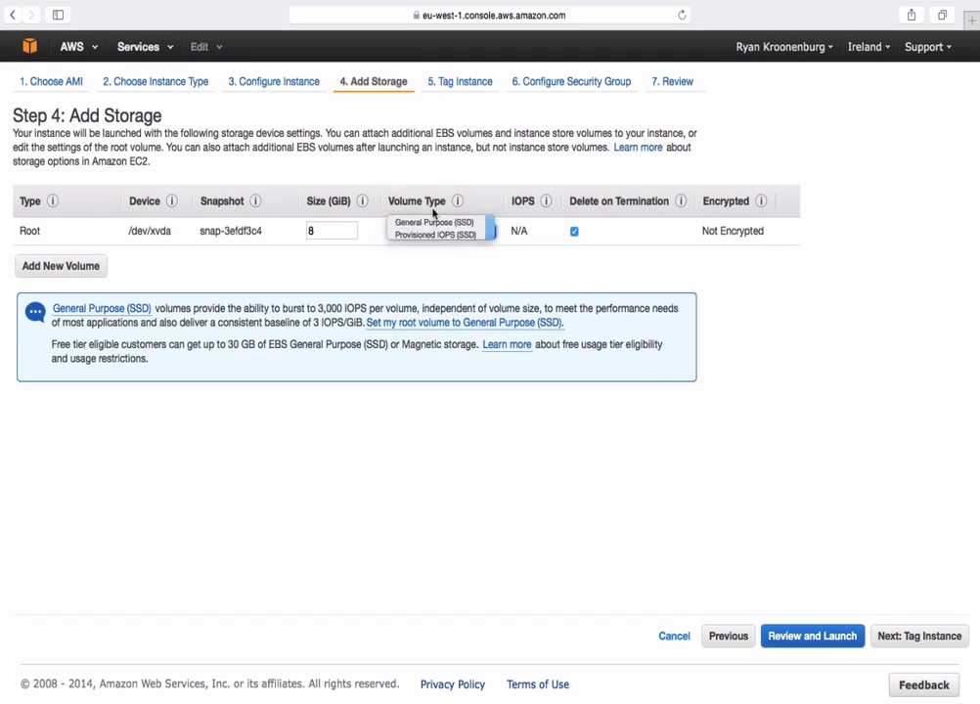
pyautogui.click(920, 636)
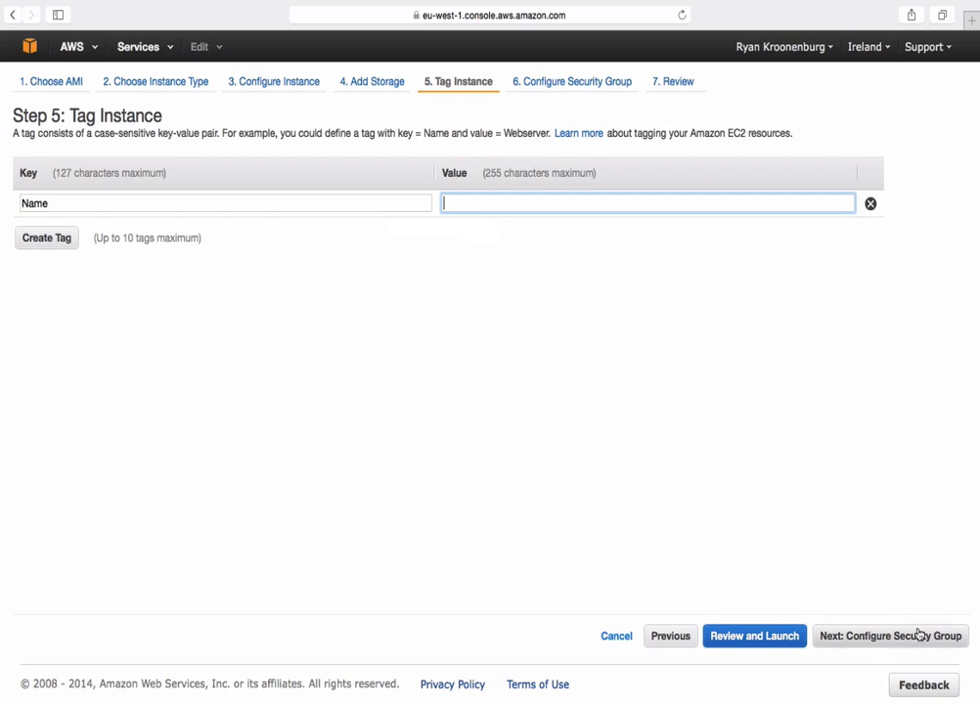
pyautogui.click(920, 636)
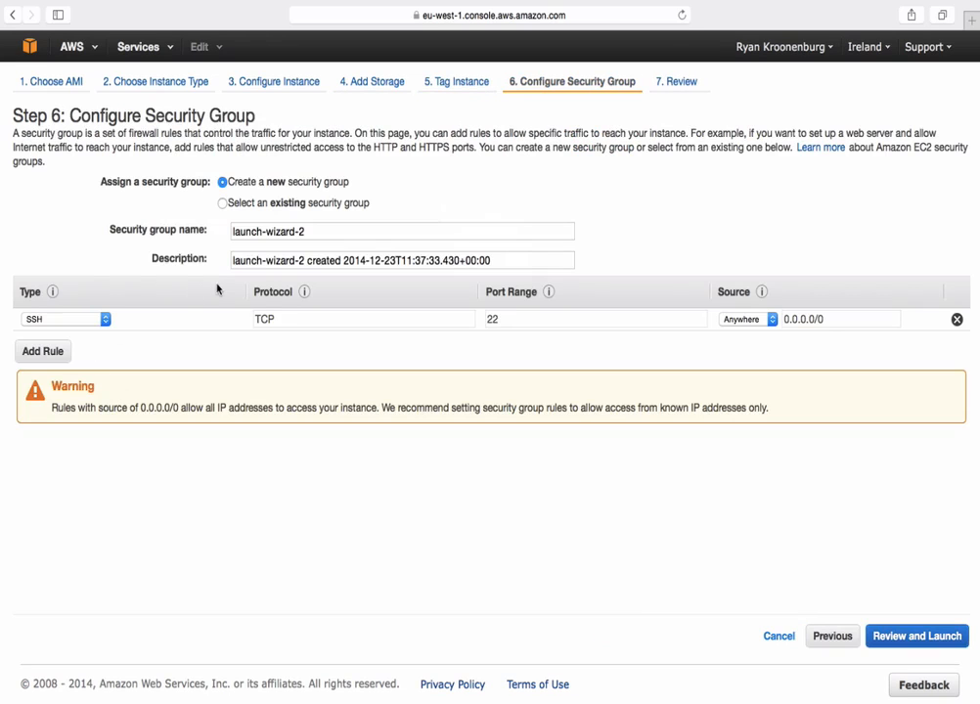
# - Assign the existing launch-wizard-1 security group and continue to the launch review
pyautogui.click(225, 204)
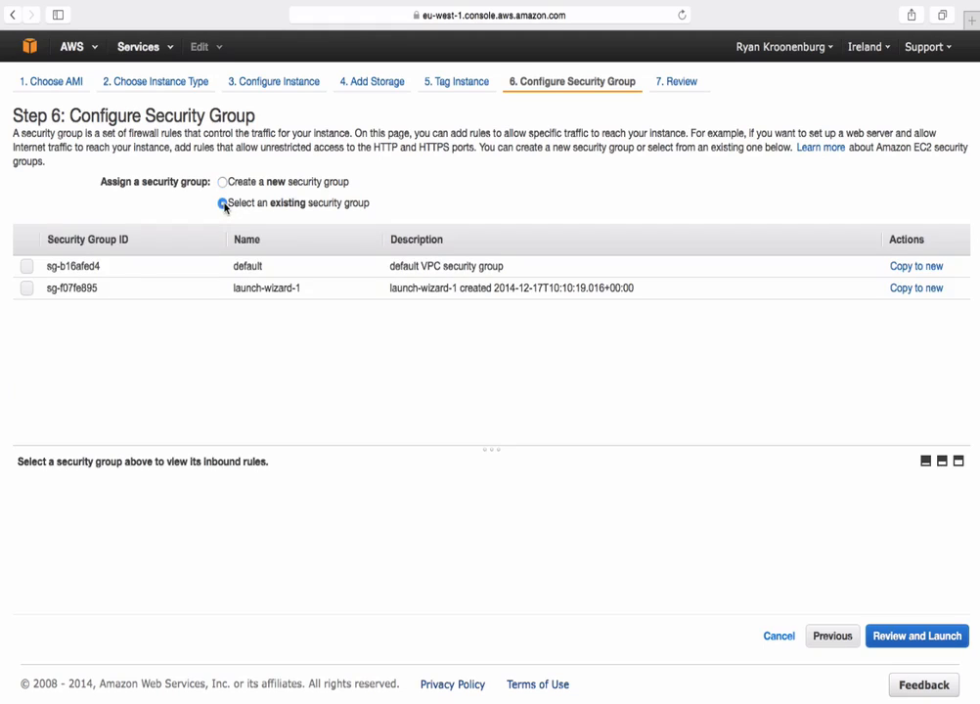
pyautogui.click(28, 290)
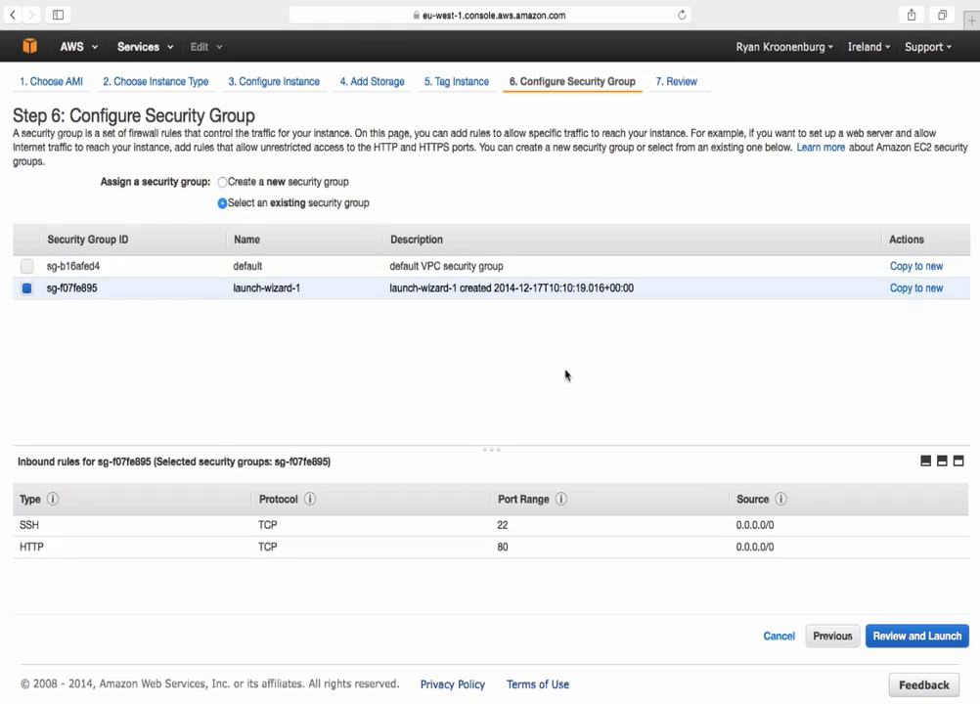
pyautogui.click(901, 634)
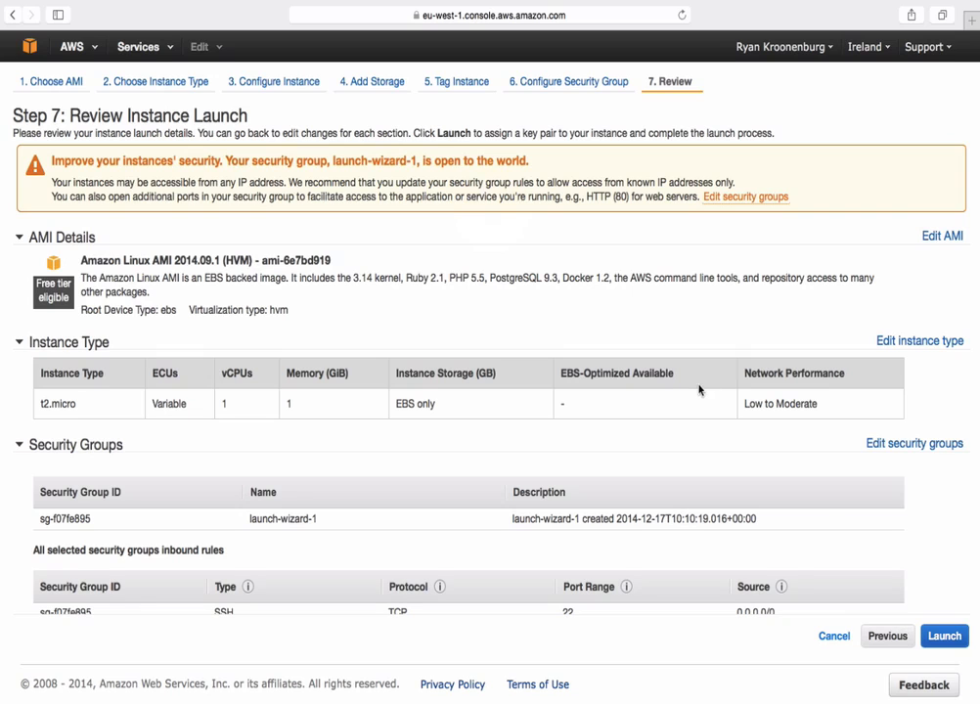
# - Launch the instance with the existing MyEC2Key key pair, acknowledging access to its private key file
pyautogui.scroll(-2, 579, 339)
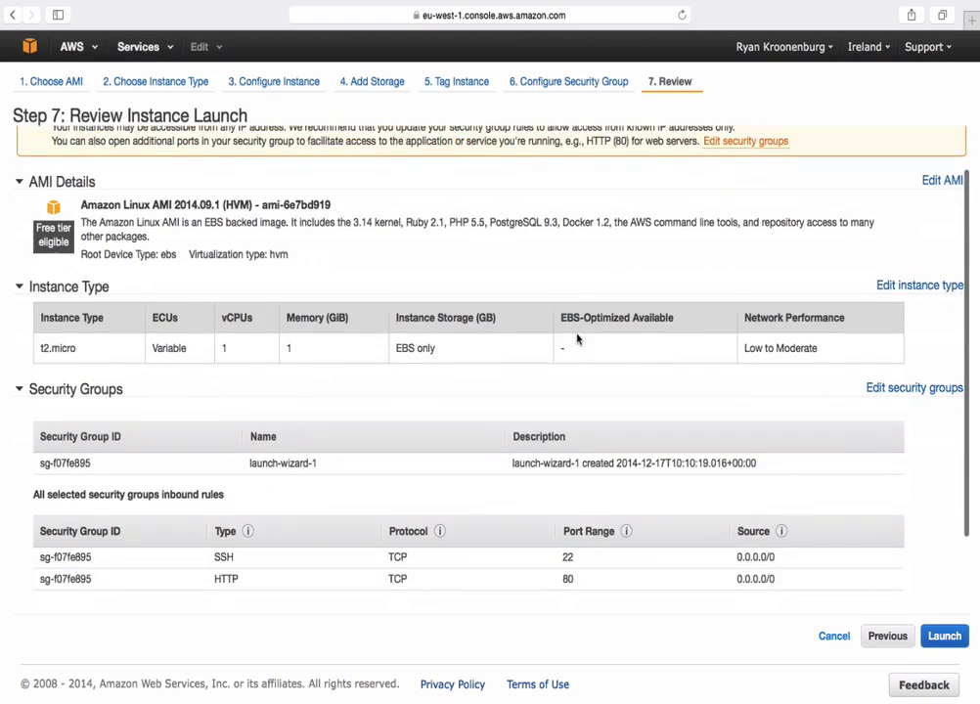
pyautogui.click(960, 636)
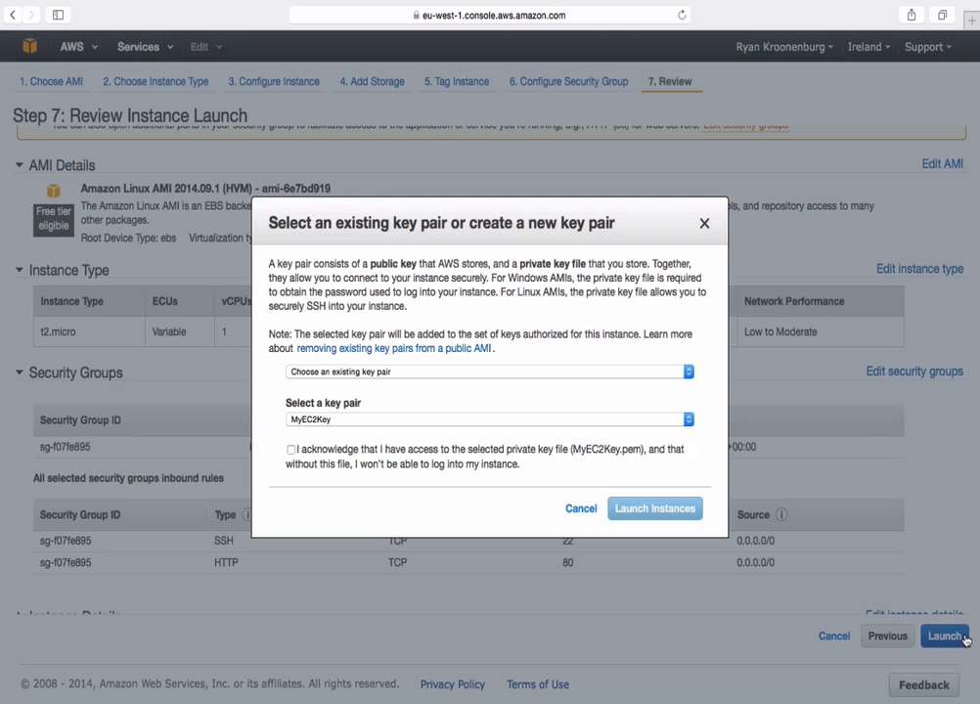
pyautogui.click(384, 454)
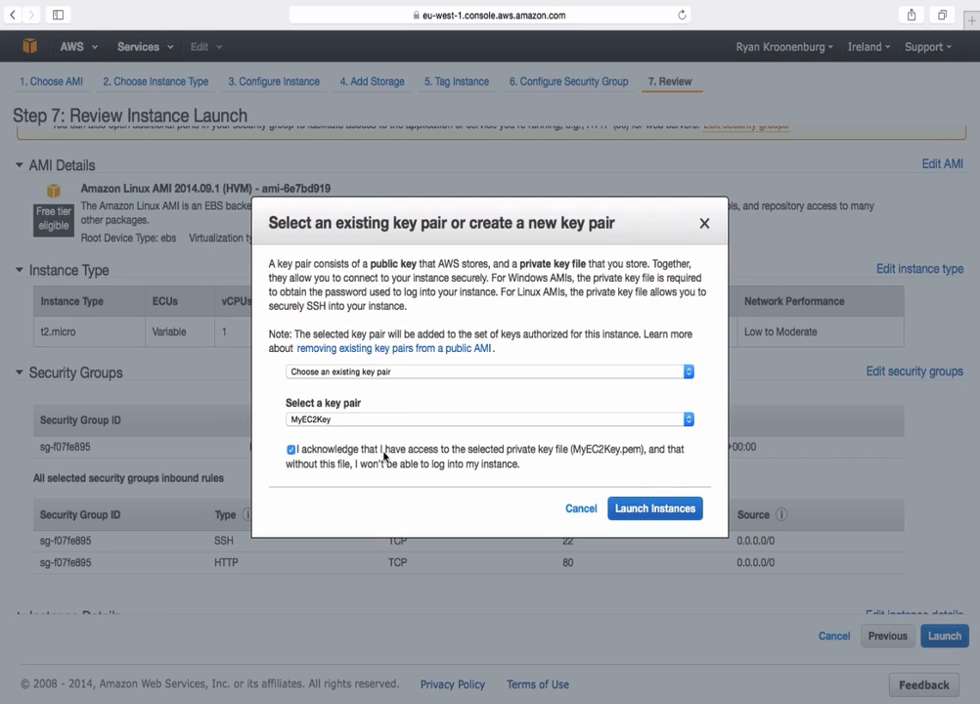
pyautogui.click(662, 512)
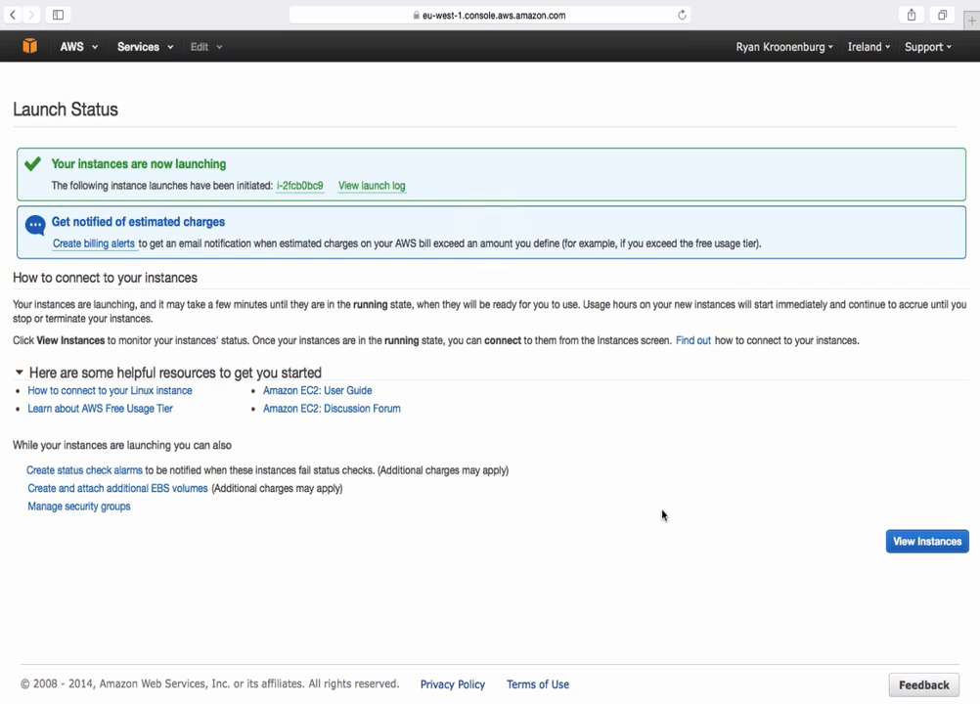
# - Open the instances list and copy the public IP address of the newly launched instance i-2fcb0bc9
pyautogui.click(936, 550)
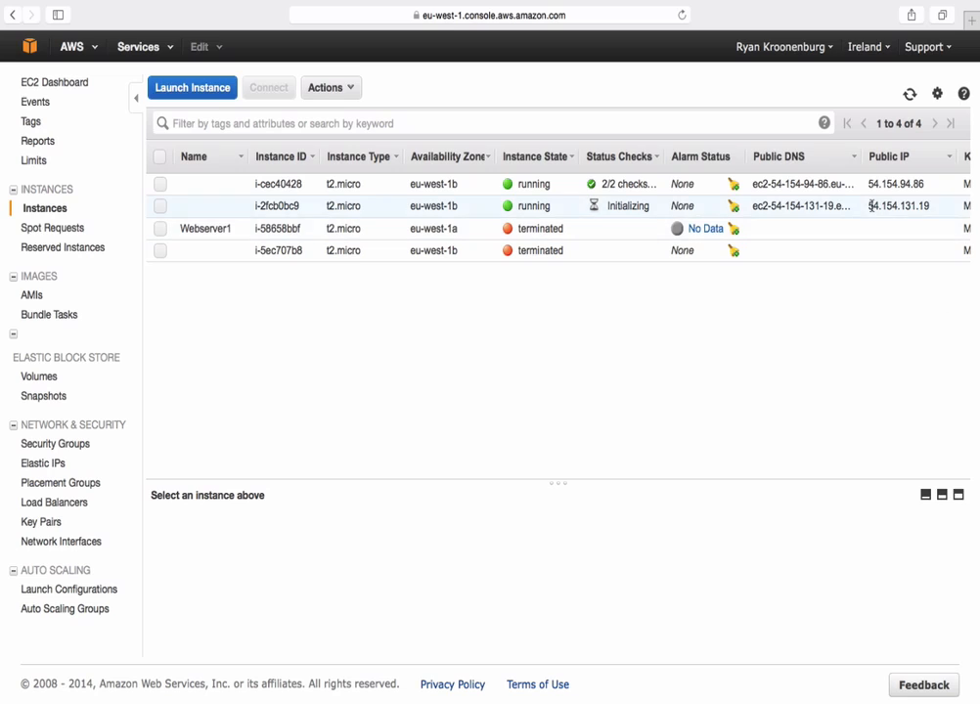
pyautogui.moveTo(870, 205); pyautogui.dragTo(899, 223)
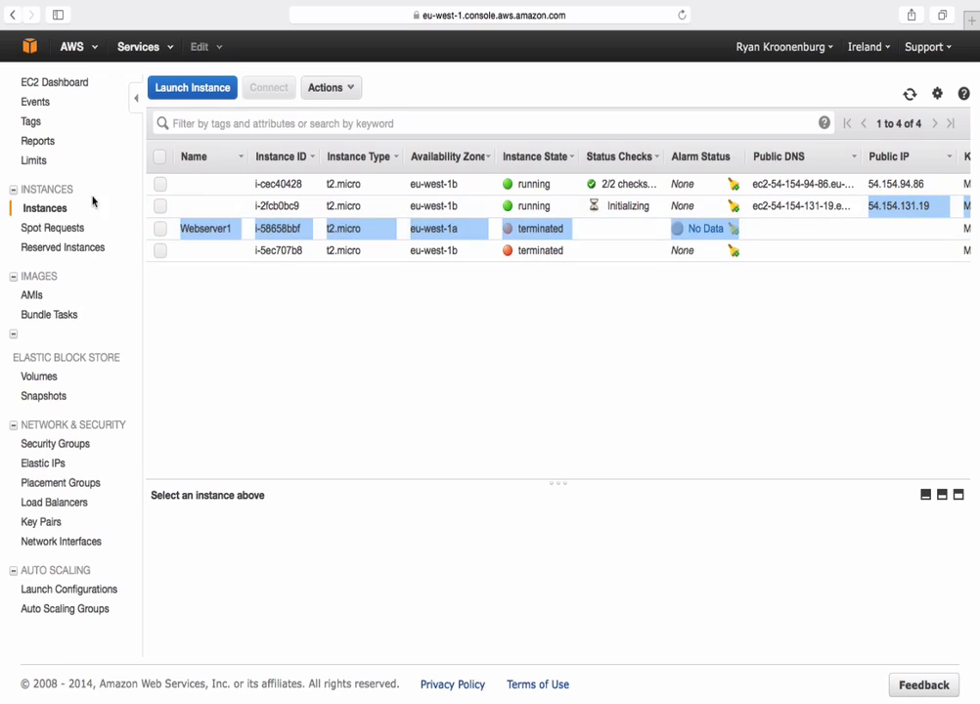
pyautogui.click(162, 206)
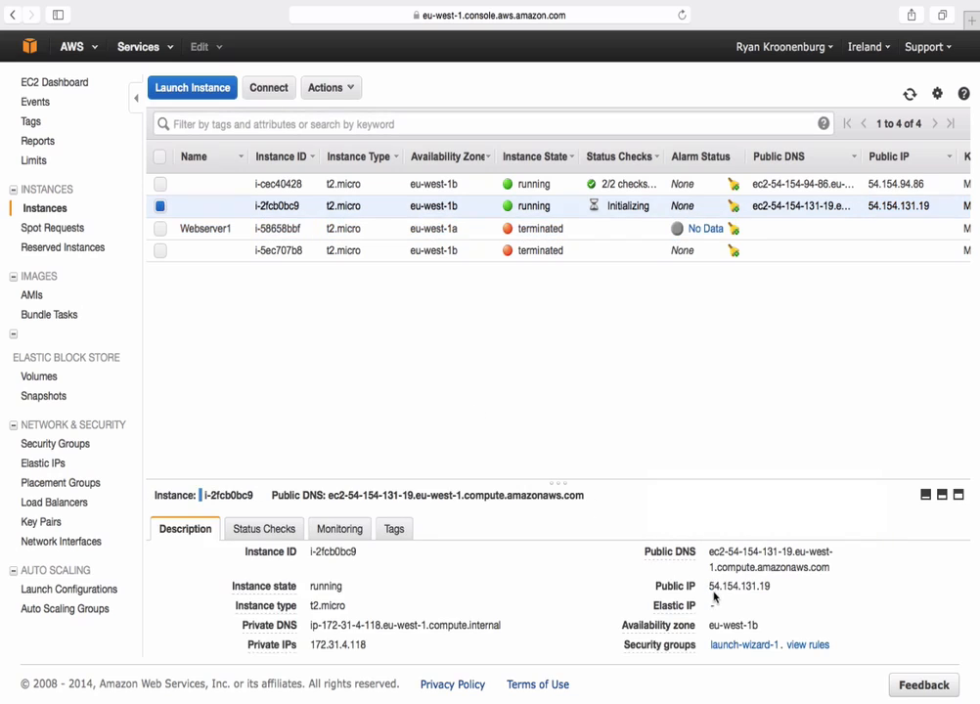
pyautogui.moveTo(713, 584)
pyautogui.mouseDown()
pyautogui.moveTo(782, 594)
pyautogui.moveTo(710, 585)
pyautogui.mouseUp()
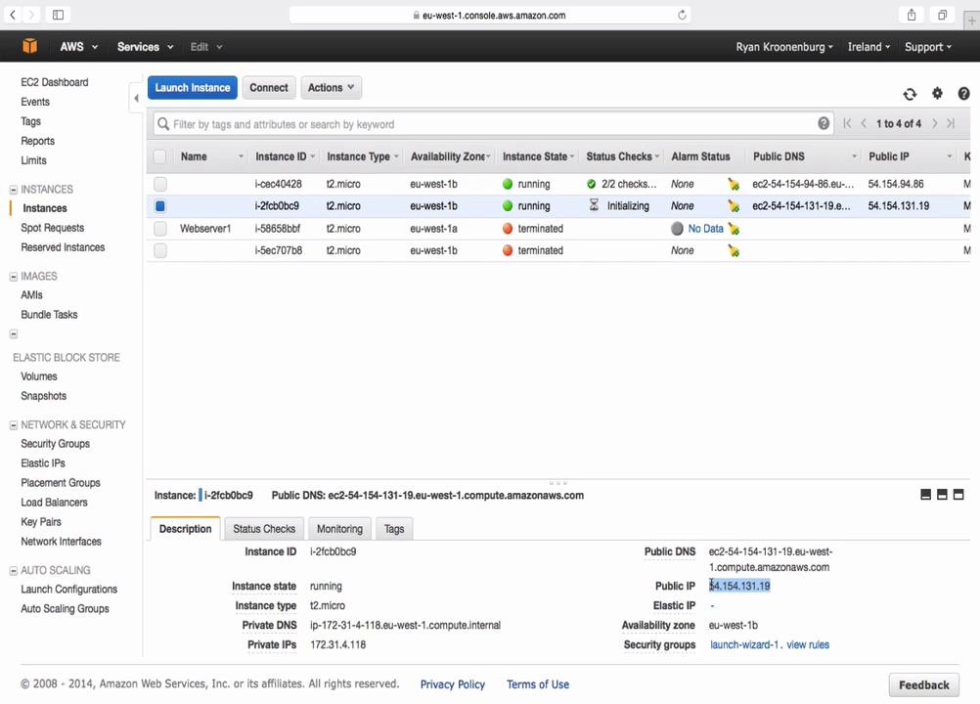
# - Switch to the terminal and clear its screen
pyautogui.press('super+Tab')
pyautogui.write('clear')
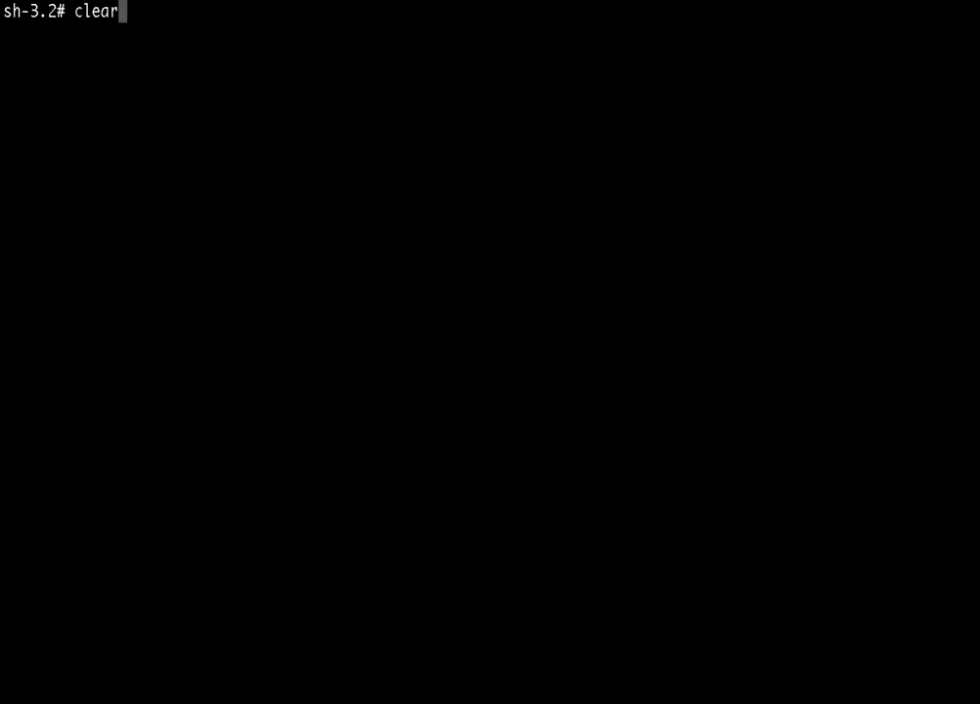
pyautogui.press('Return')
# - Connect over SSH to 54.154.131.19 as ec2-user with MyEC2Key.pem by adapting the earlier ssh command, and accept the host's authenticity
pyautogui.press('Up')
pyautogui.press('Up')
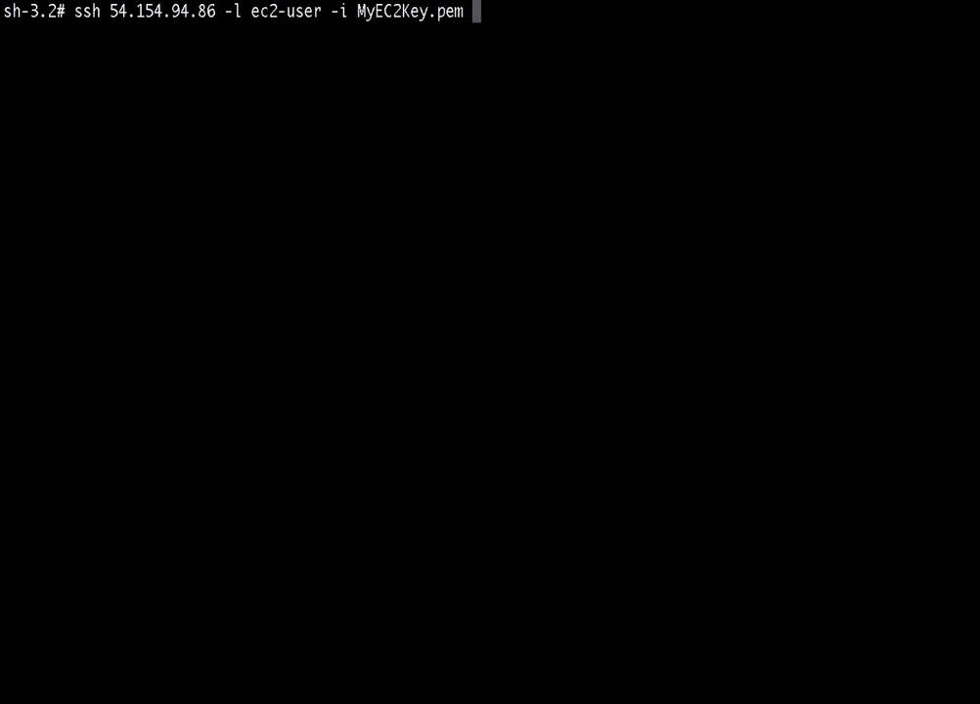
pyautogui.press('Left')
pyautogui.press('Left')
pyautogui.press('Left')
pyautogui.press('Left')
pyautogui.press('Left')
pyautogui.press('Left')
pyautogui.press('Left')
pyautogui.press('Left')
pyautogui.press('Left')
pyautogui.press('Left')
pyautogui.press('Left')
pyautogui.press('Left')
pyautogui.press('Left')
pyautogui.press('Left')
pyautogui.press('Left')
pyautogui.press('Left')
pyautogui.press('Left')
pyautogui.press('Left')
pyautogui.press('Left')
pyautogui.press('Left')
pyautogui.press('Left')
pyautogui.press('Left')
pyautogui.press('Left')
pyautogui.press('Left')
pyautogui.press('Left')
pyautogui.press('Left')
pyautogui.press('Left')
pyautogui.press('Left')
pyautogui.press('Left')
pyautogui.press('BackSpace')
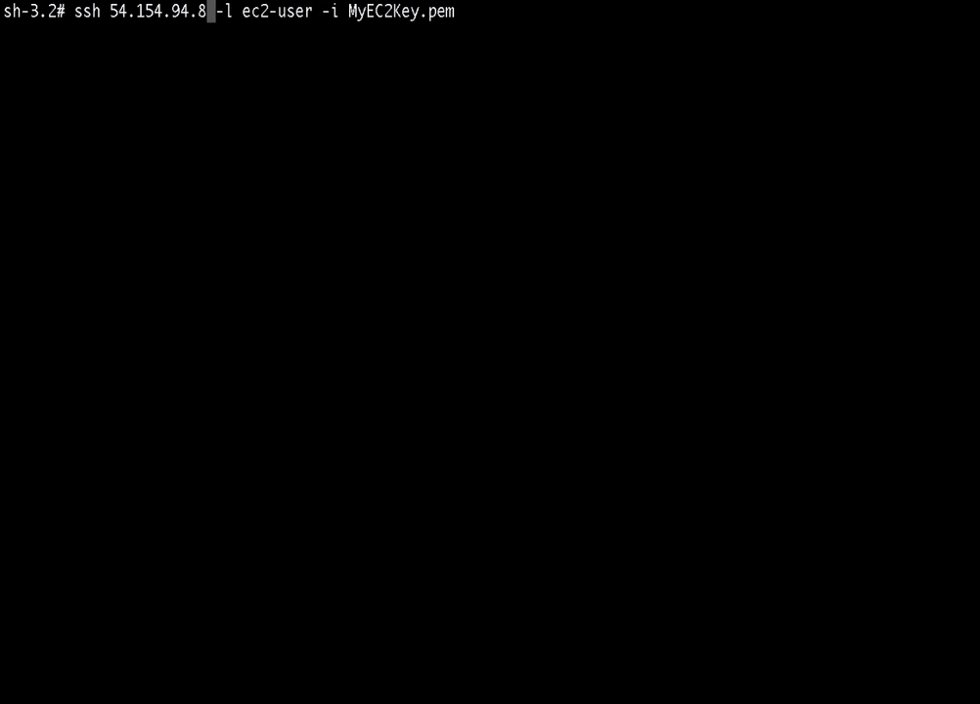
pyautogui.press('BackSpace')
pyautogui.press('BackSpace')
pyautogui.press('BackSpace')
pyautogui.press('BackSpace')
pyautogui.press('BackSpace')
pyautogui.press('BackSpace')
pyautogui.press('BackSpace')
pyautogui.press('BackSpace')
pyautogui.press('BackSpace')
pyautogui.press('BackSpace')
pyautogui.press('BackSpace')
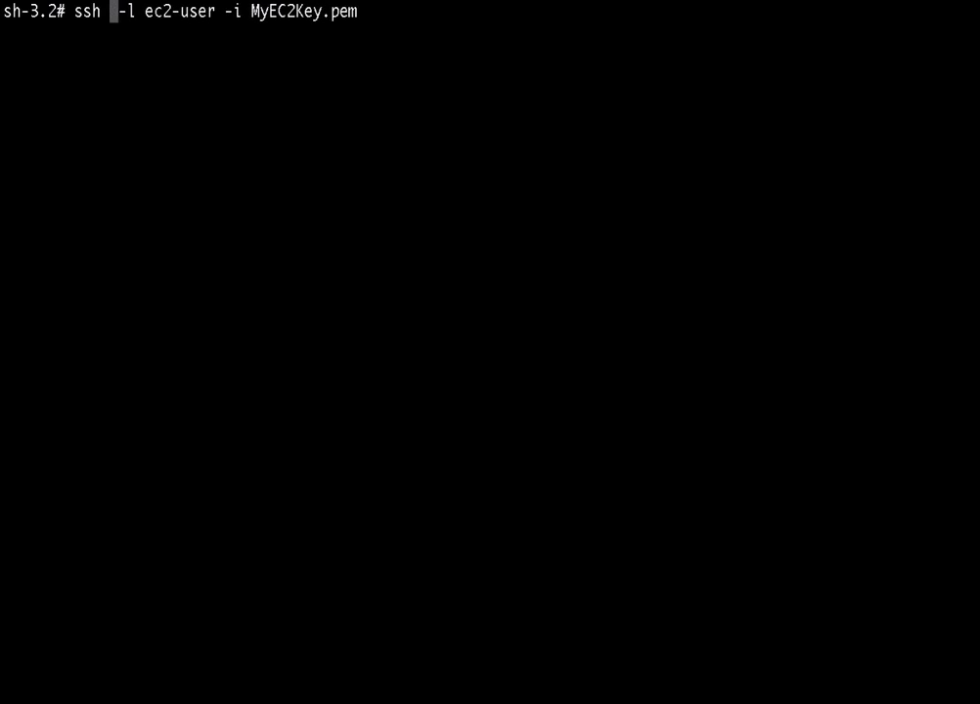
pyautogui.write('54.154.131.19')
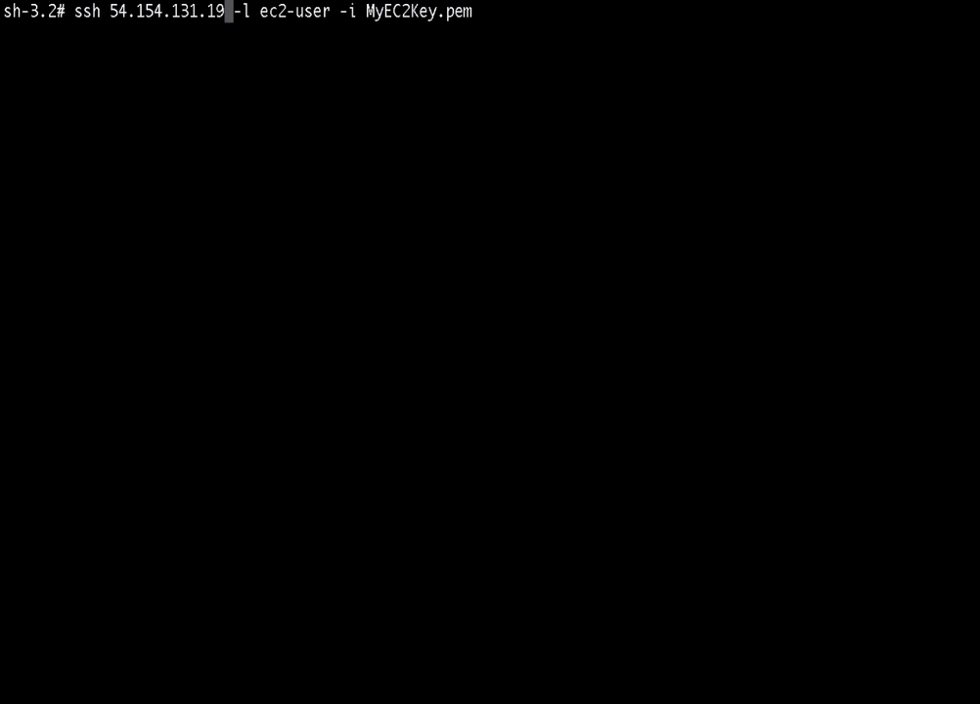
pyautogui.press('Return')
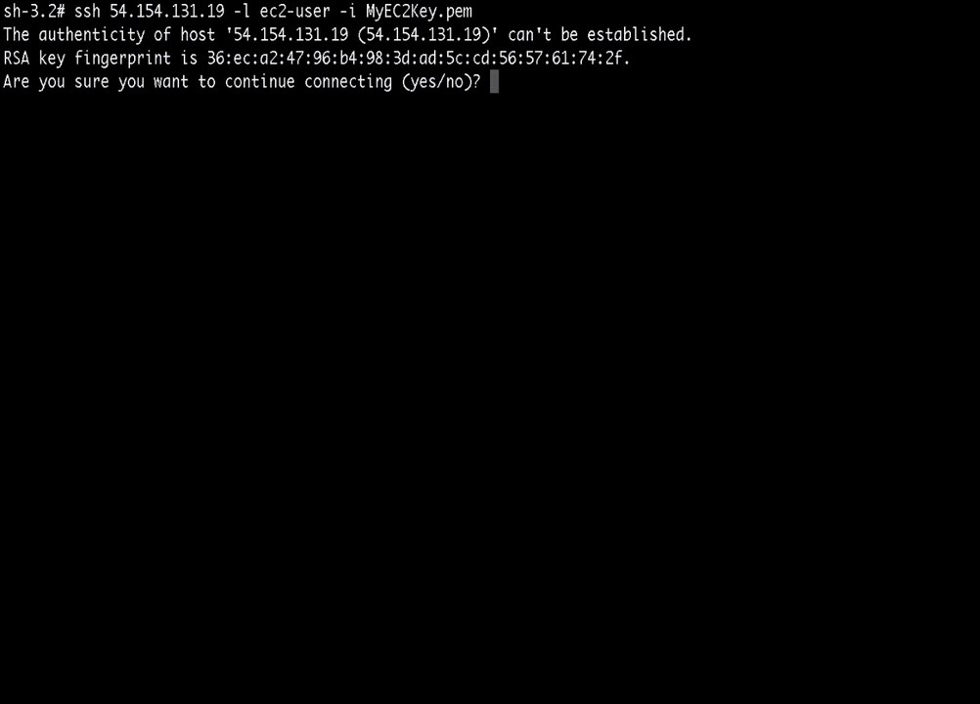
pyautogui.write('yes')
pyautogui.press('Return')
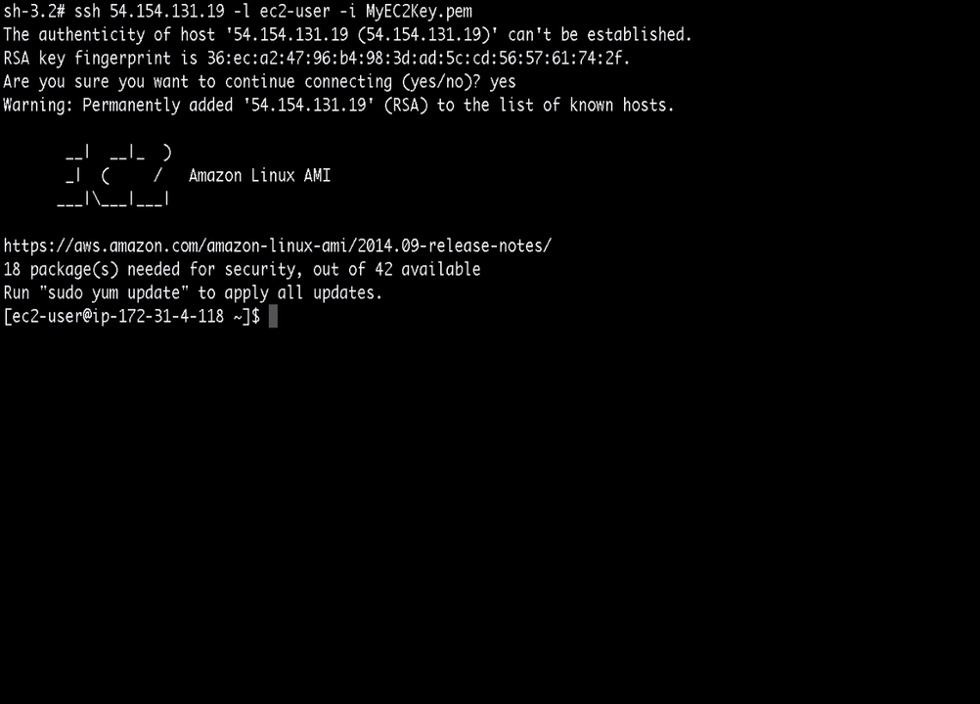
# - Become root on the instance with sudo su and clear the terminal screen
pyautogui.write('sudo su')
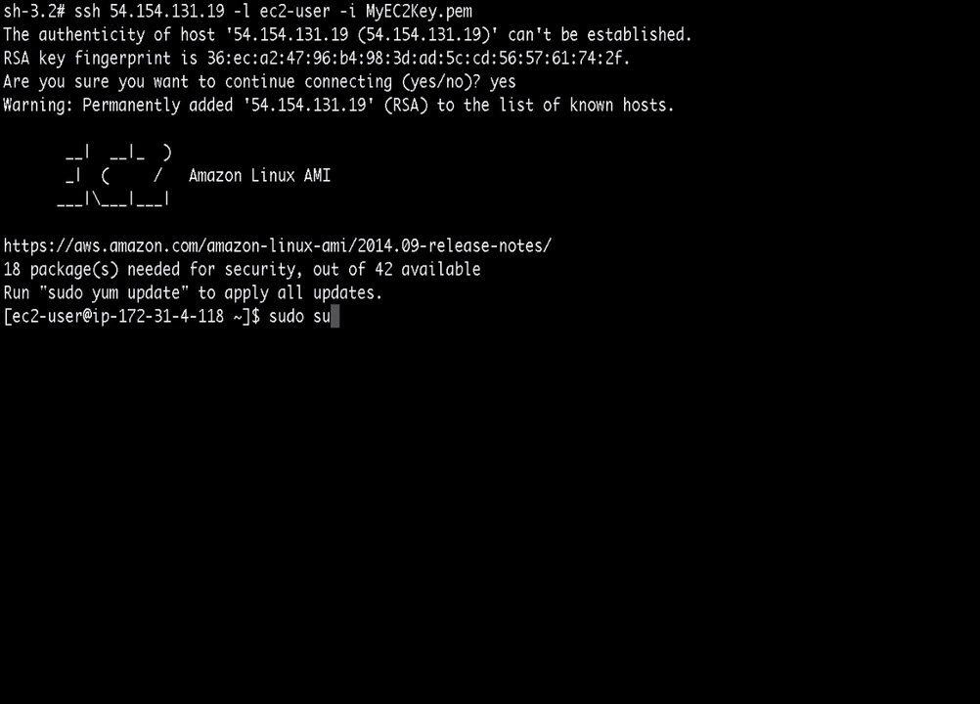
pyautogui.press('Return')
pyautogui.write('clear')
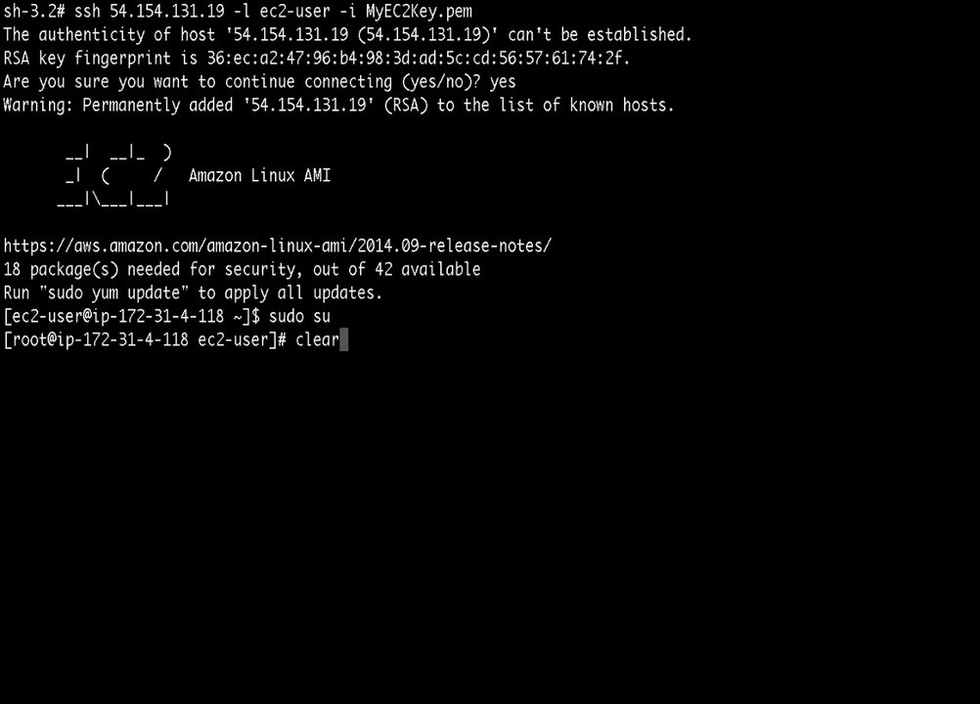
pyautogui.press('Return')
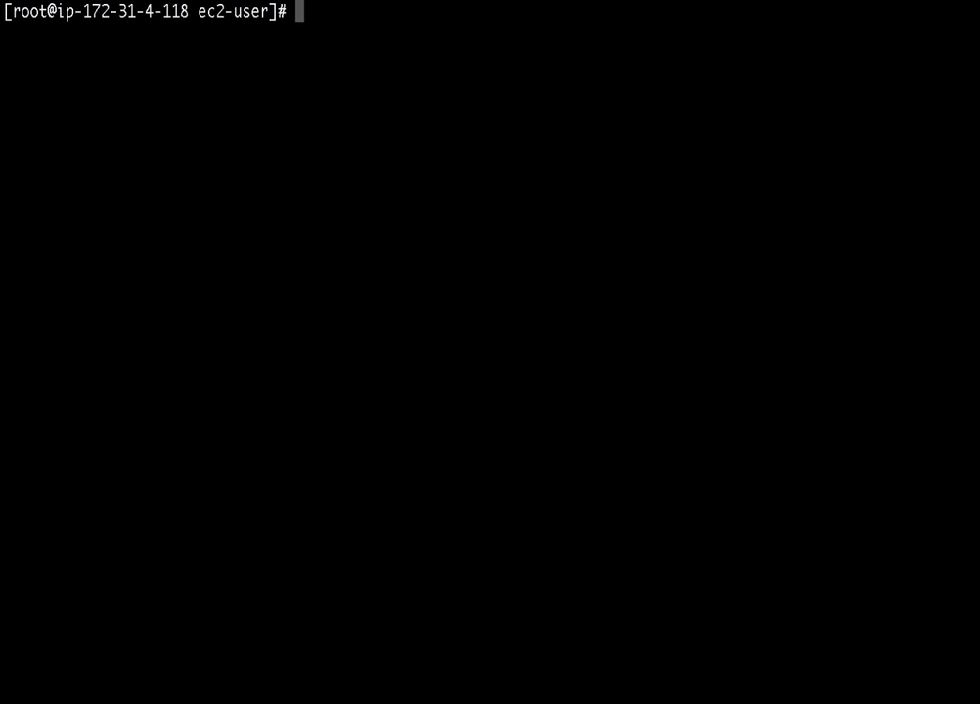
# - List the account's S3 buckets from the instance with aws s3 ls
pyautogui.write('aws s3 ls')
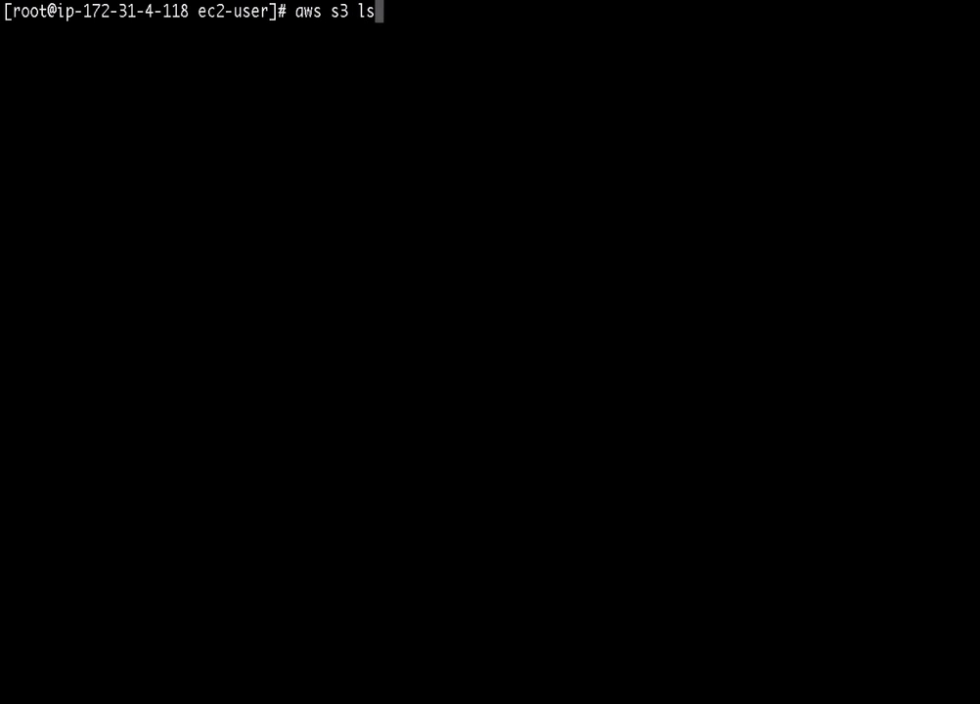
pyautogui.press('Return')
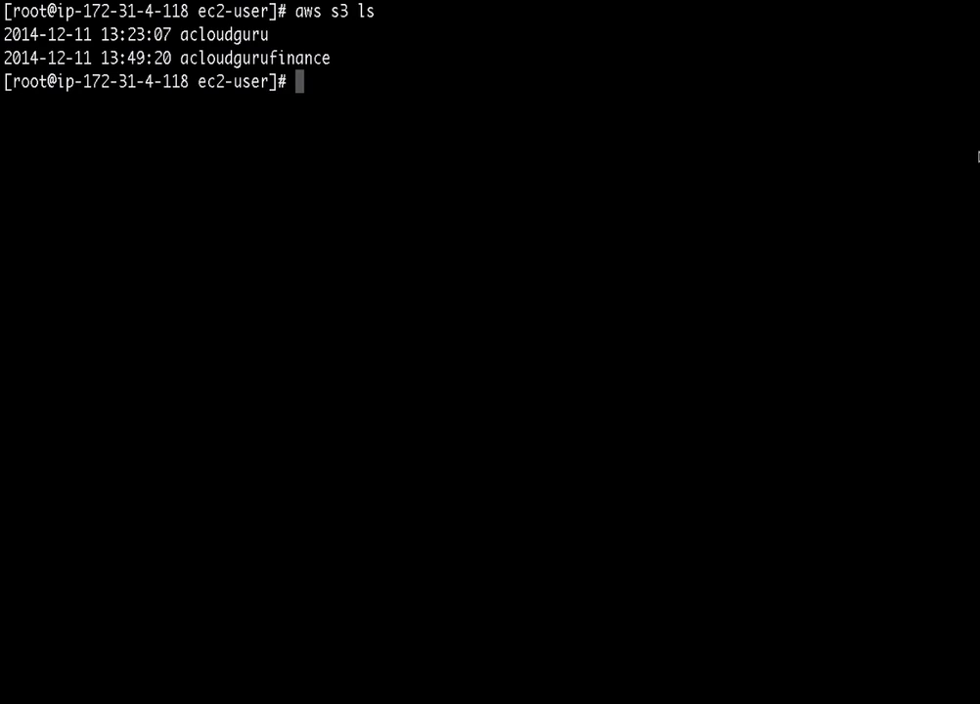
# - List the contents of the acloudguru bucket with aws s3 ls s3://acloudguru
pyautogui.write('aws s3 l')
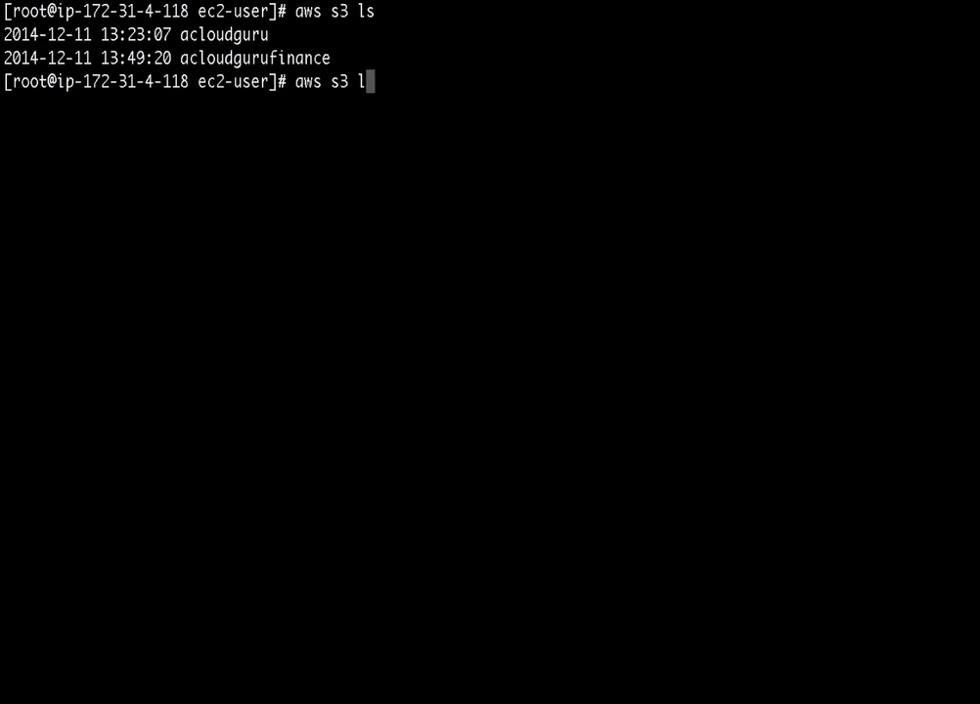
pyautogui.write('s s://')
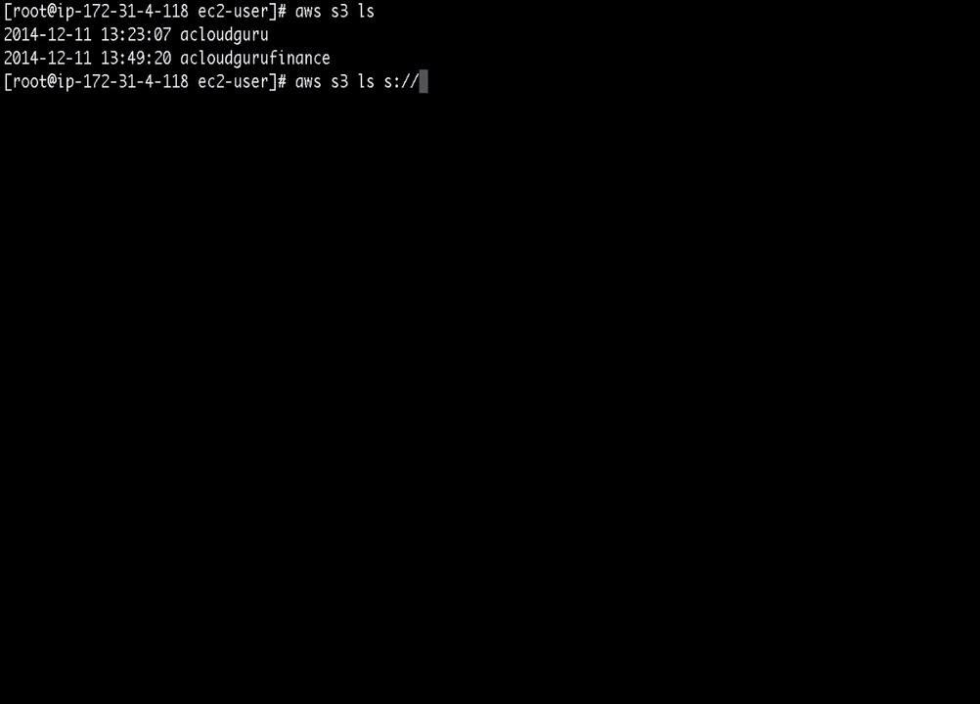
pyautogui.press('BackSpace')
pyautogui.press('BackSpace')
pyautogui.press('BackSpace')
pyautogui.write('3://acloudguru')
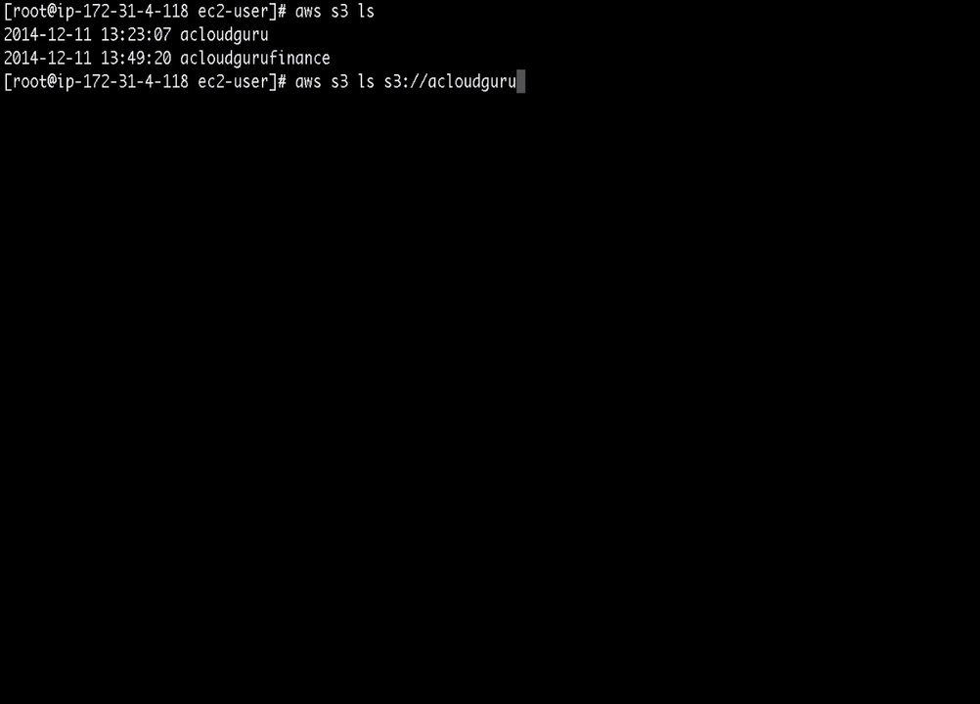
pyautogui.press('Return')
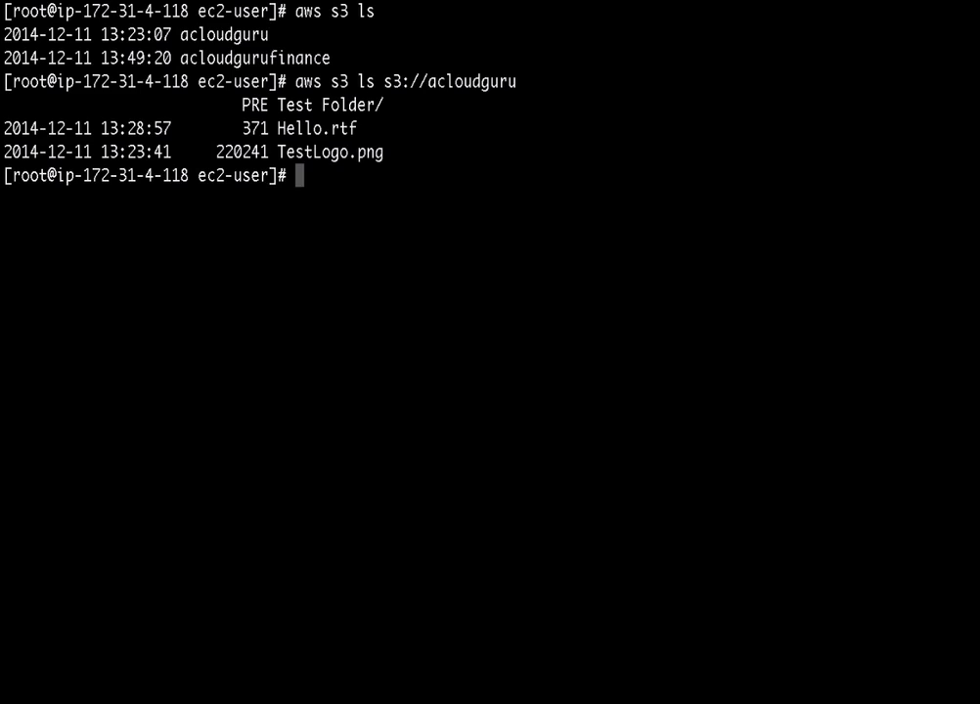
# - Create a directory named cloudguru, list the current folder to check it, and clear the terminal screen
pyautogui.write('mkdir cloudguru')
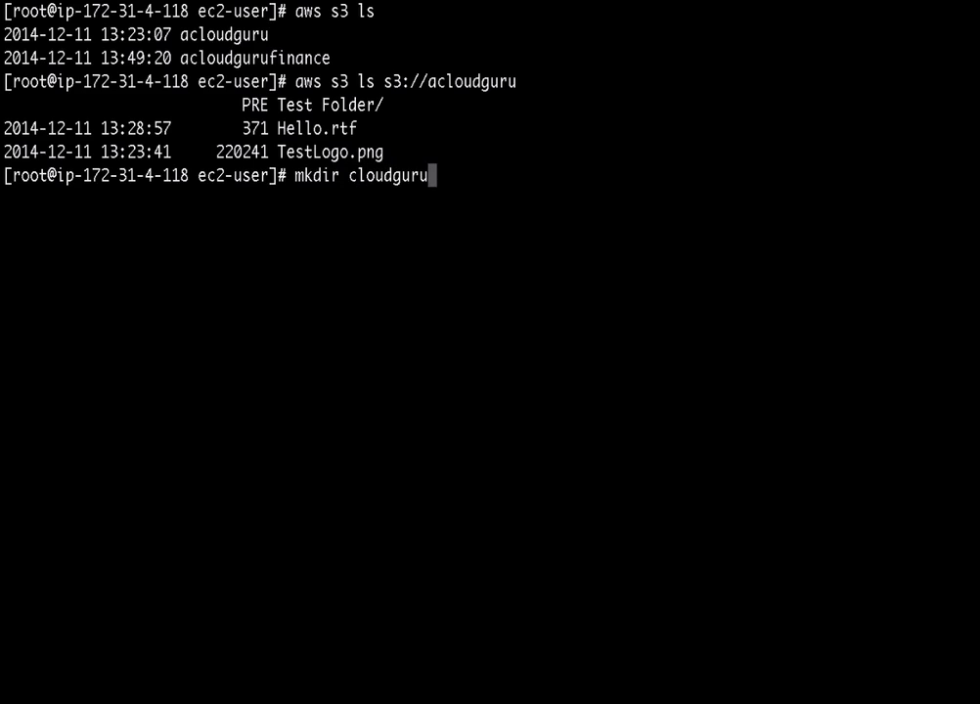
pyautogui.press('Return')
pyautogui.write('ls')
pyautogui.press('Return')
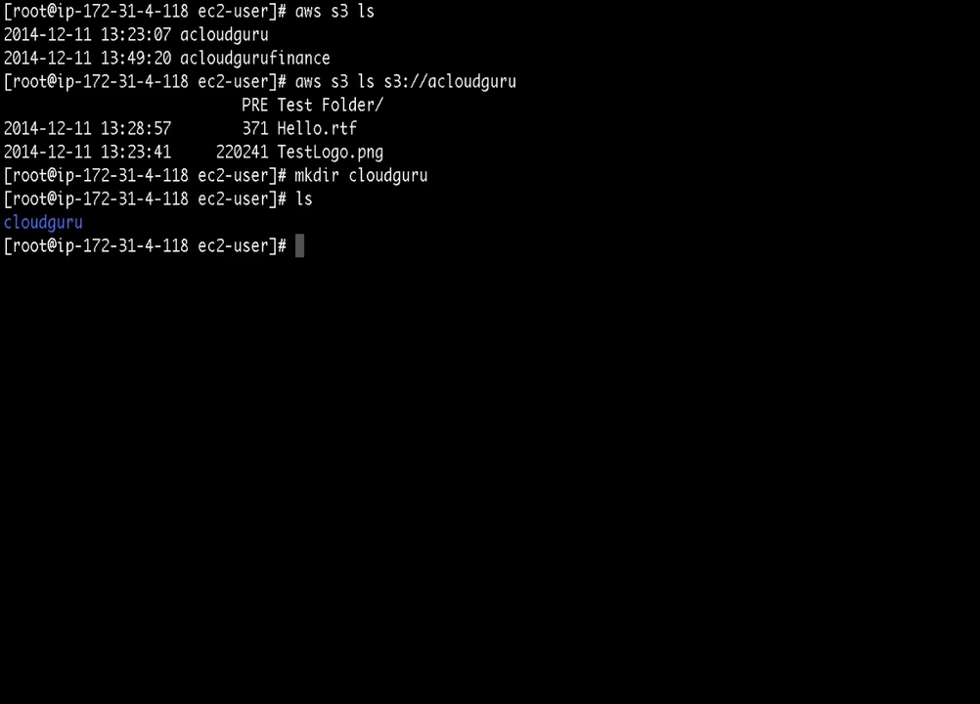
pyautogui.write('clear')
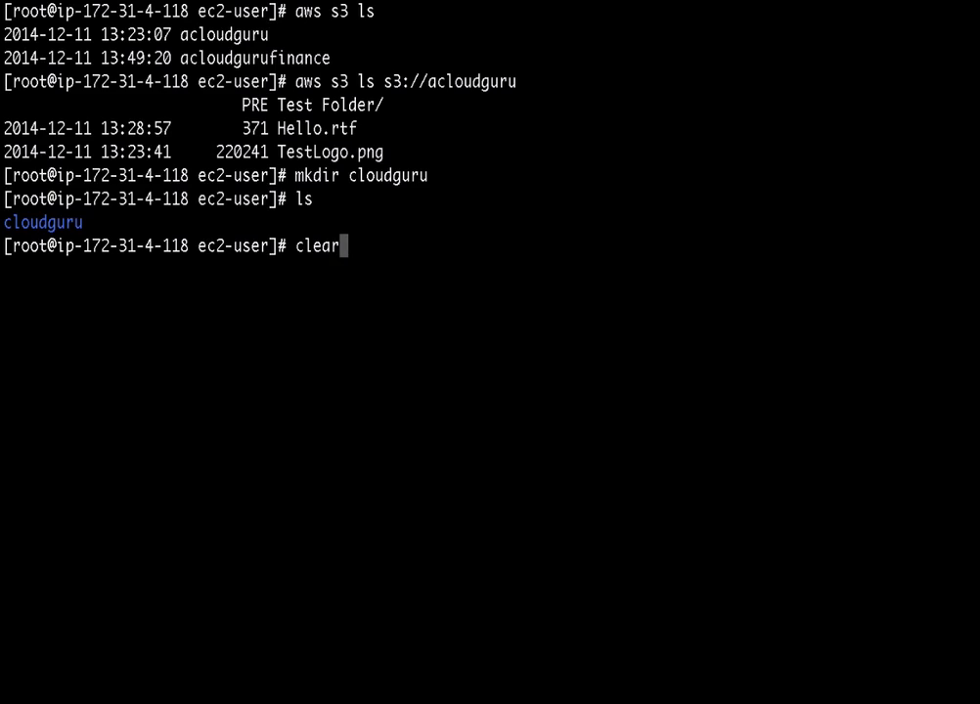
pyautogui.press('Return')
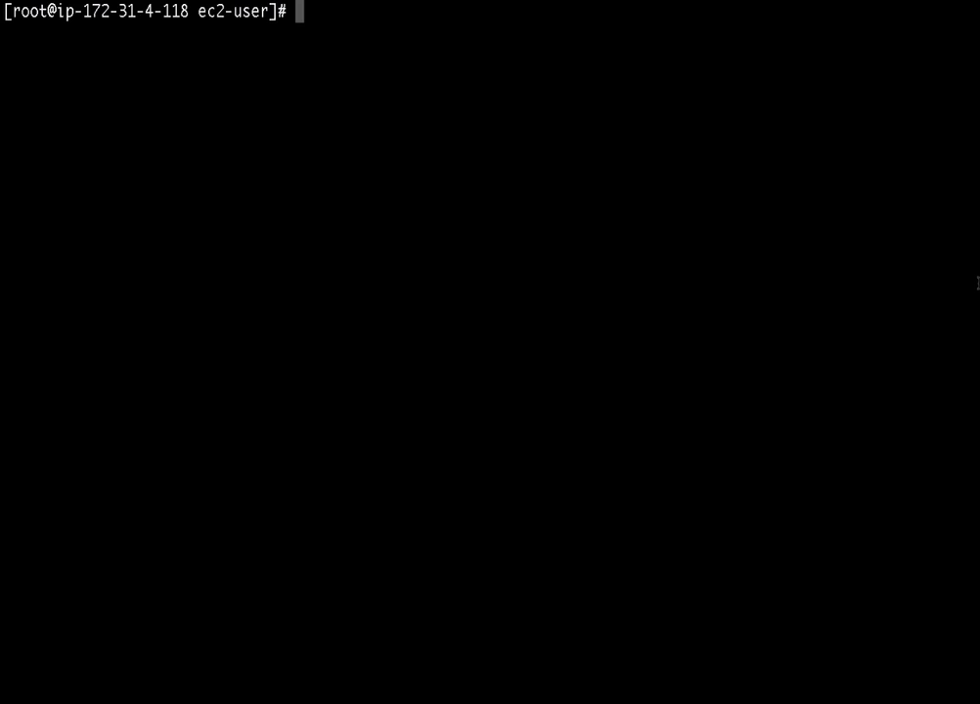
# - Copy everything from s3://acloudguru into the local cloudguru directory using aws s3 cp with the --recursive option
pyautogui.write('aws s3')
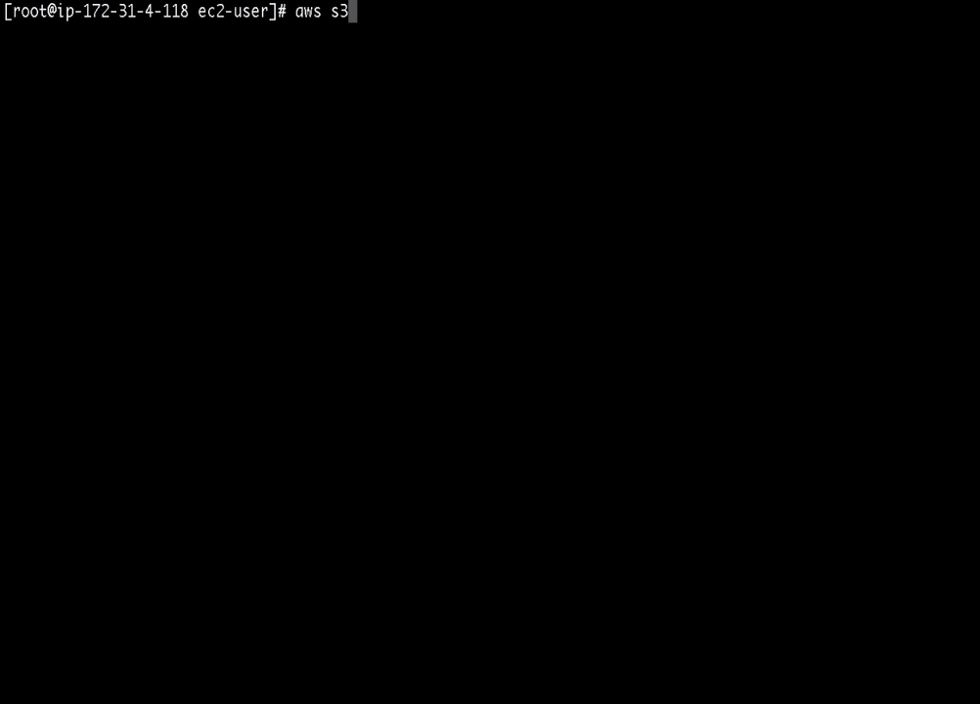
pyautogui.write(' cp s')
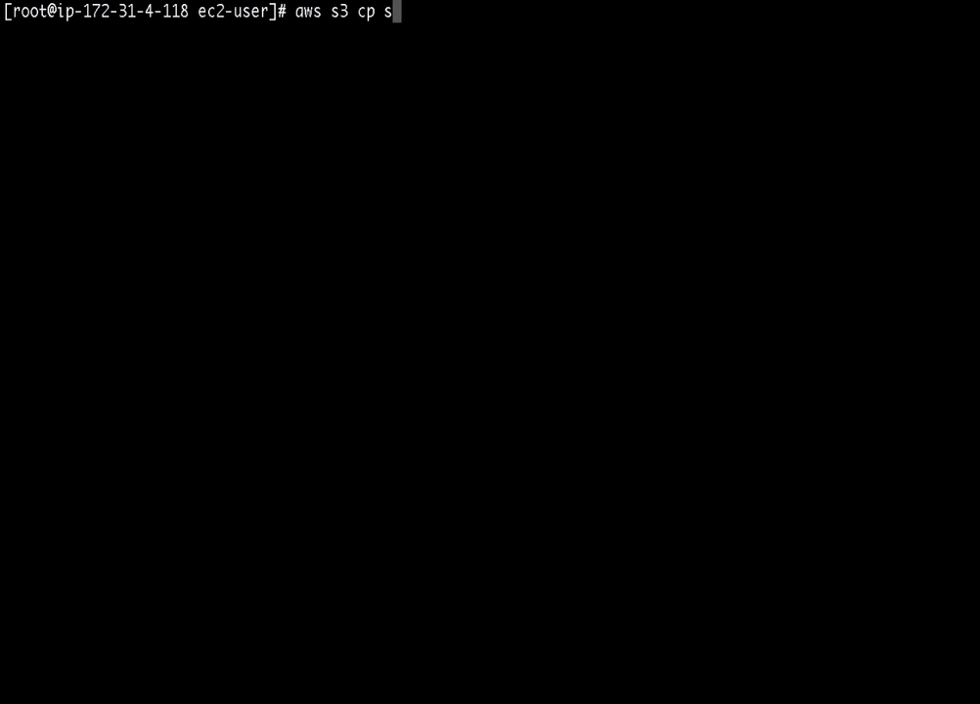
pyautogui.write('3://aclou')
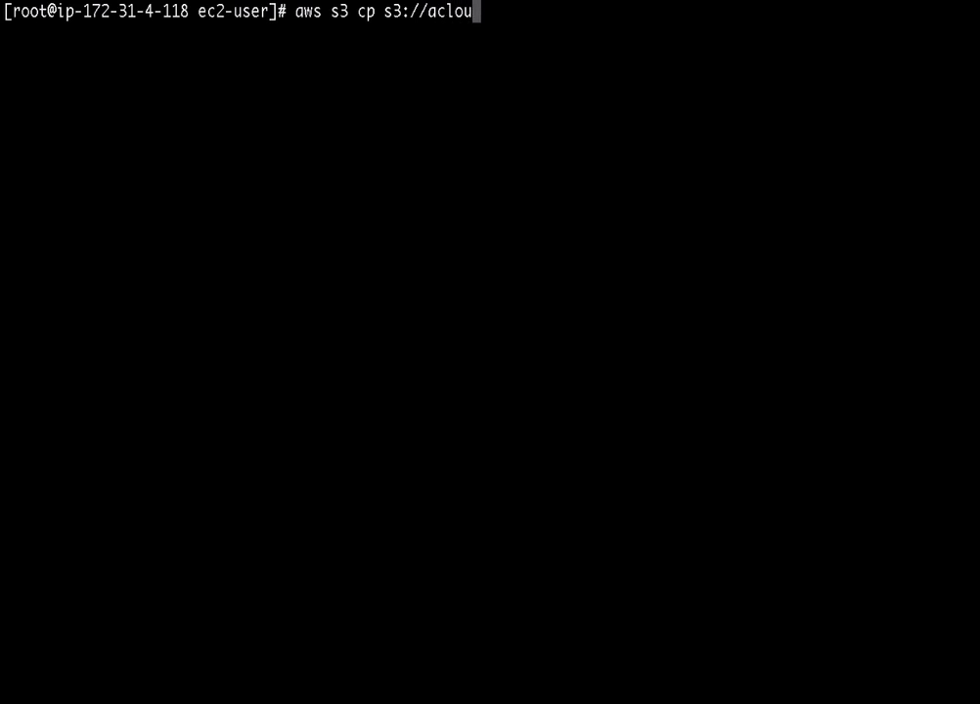
pyautogui.write('dguru ')
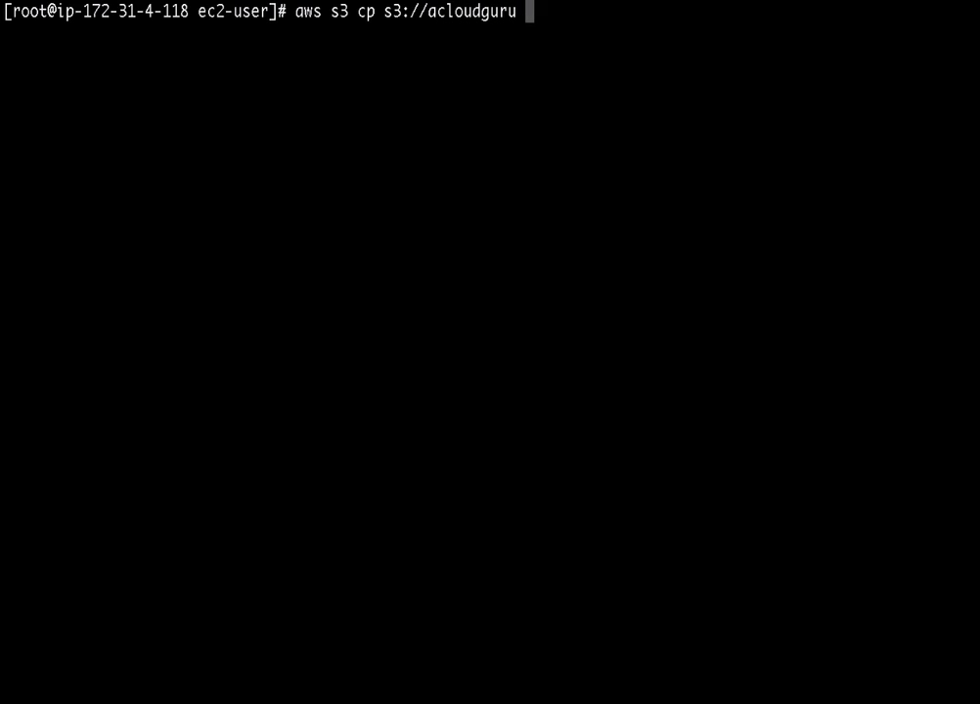
pyautogui.write('cloudguru')
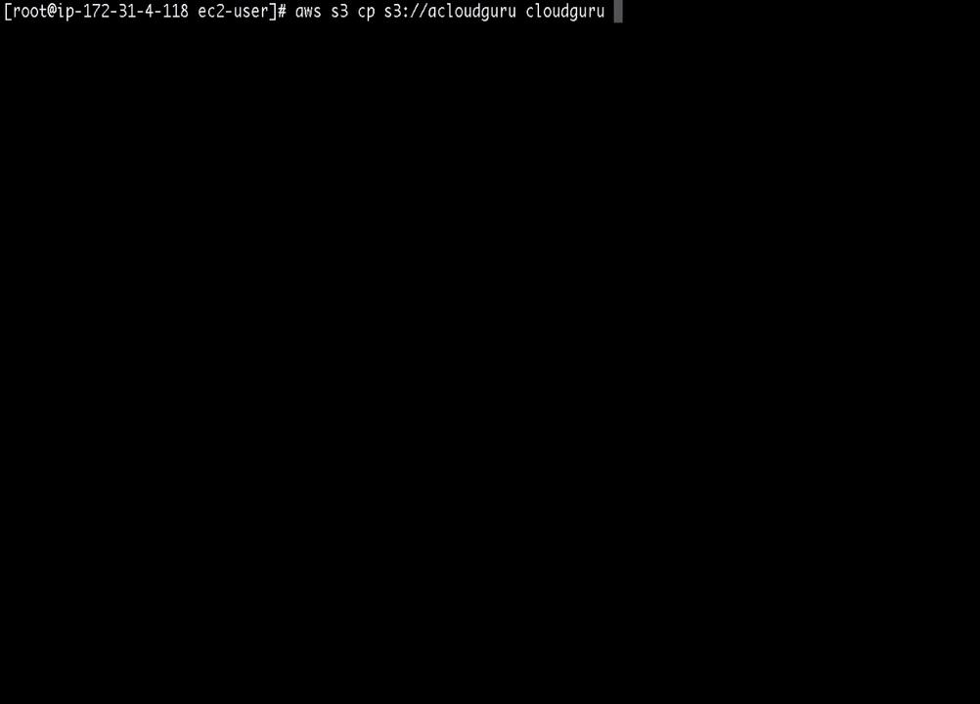
pyautogui.write('--recursive')
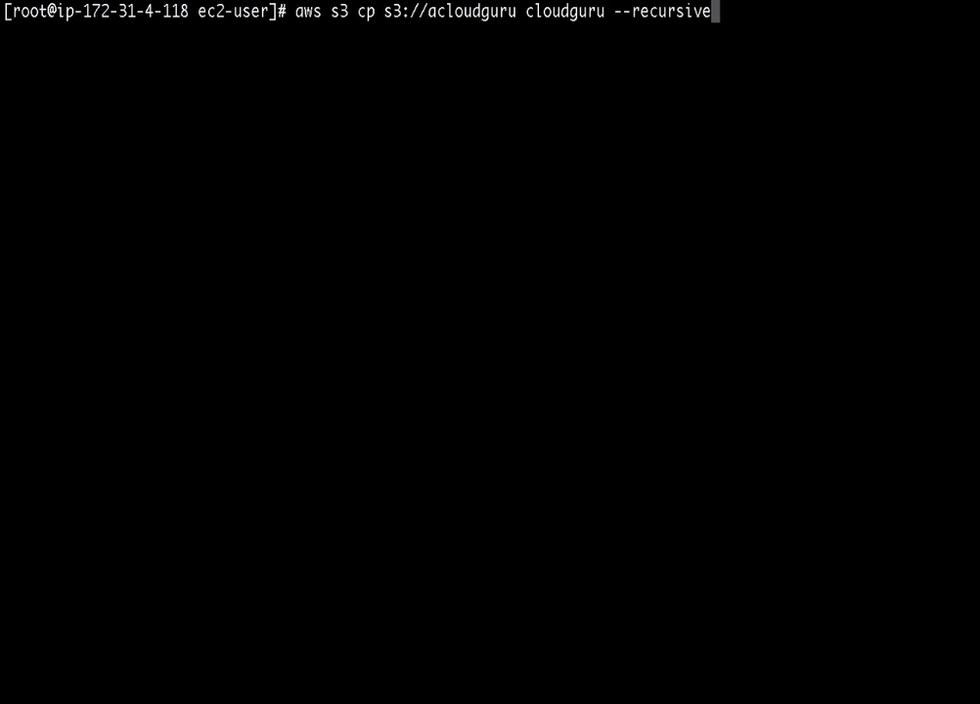
pyautogui.press('Return')
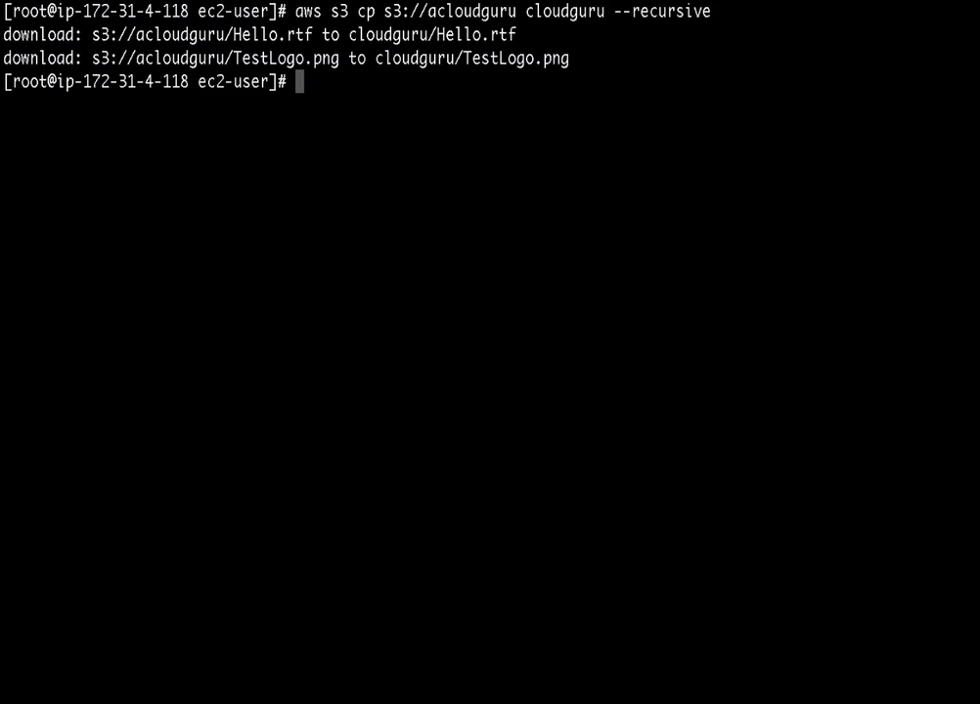
# - Change into the cloudguru directory and list its files
pyautogui.write('cd cloudgur')
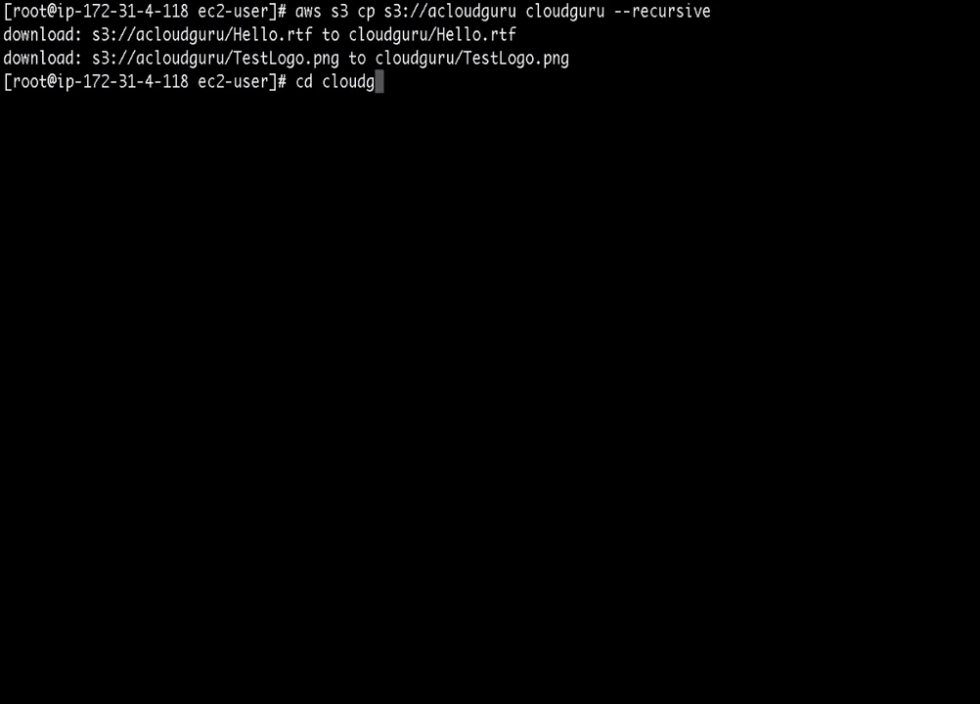
pyautogui.press('Return')
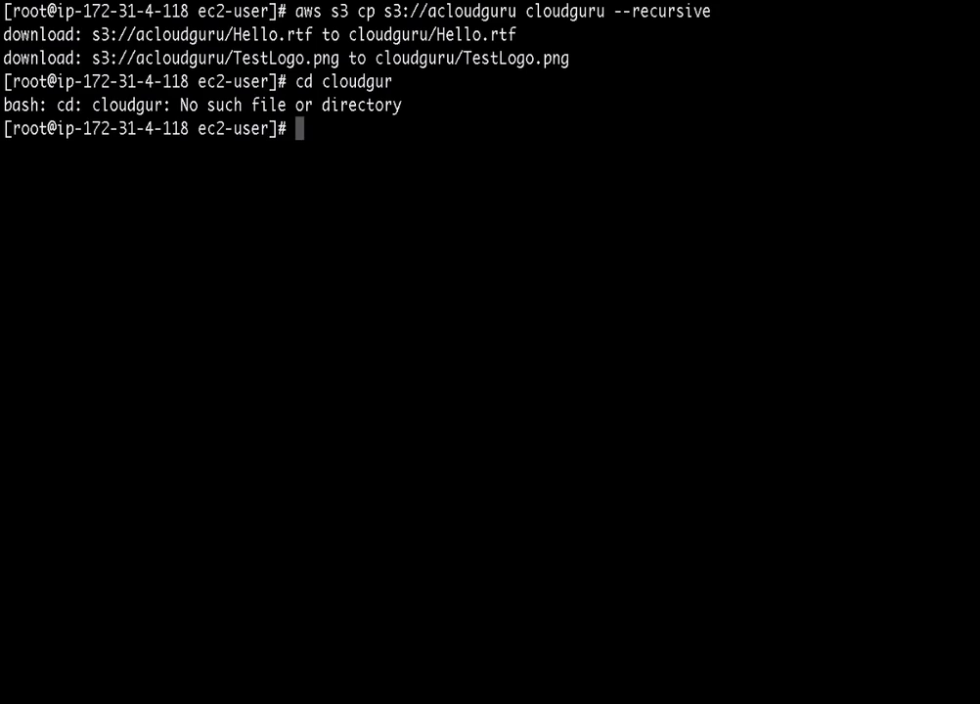
pyautogui.press('Up')
pyautogui.write('u')
pyautogui.press('Return')
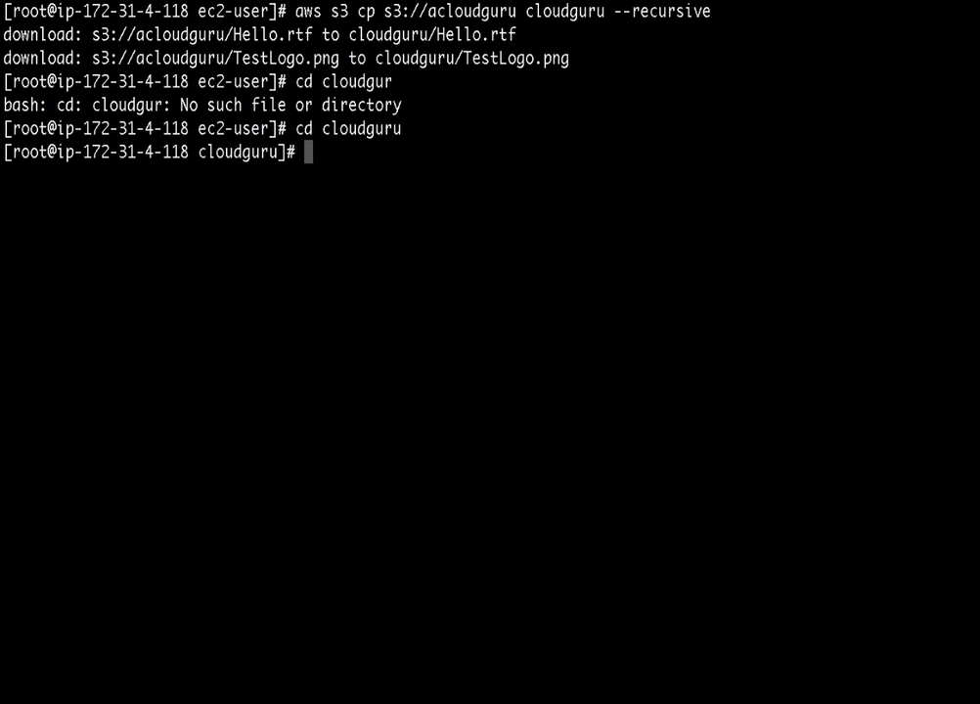
pyautogui.write('ls')
pyautogui.press('Return')
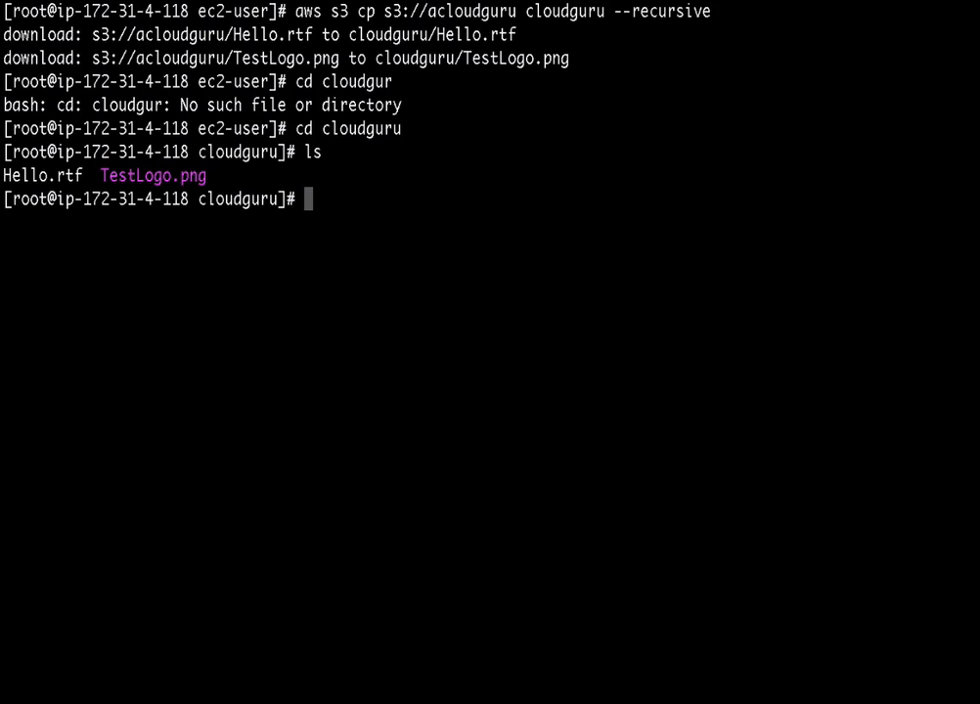
# - Create mynewfile.html in nano containing the line "hello world", then save the file and exit the editor
pyautogui.write('nano ')
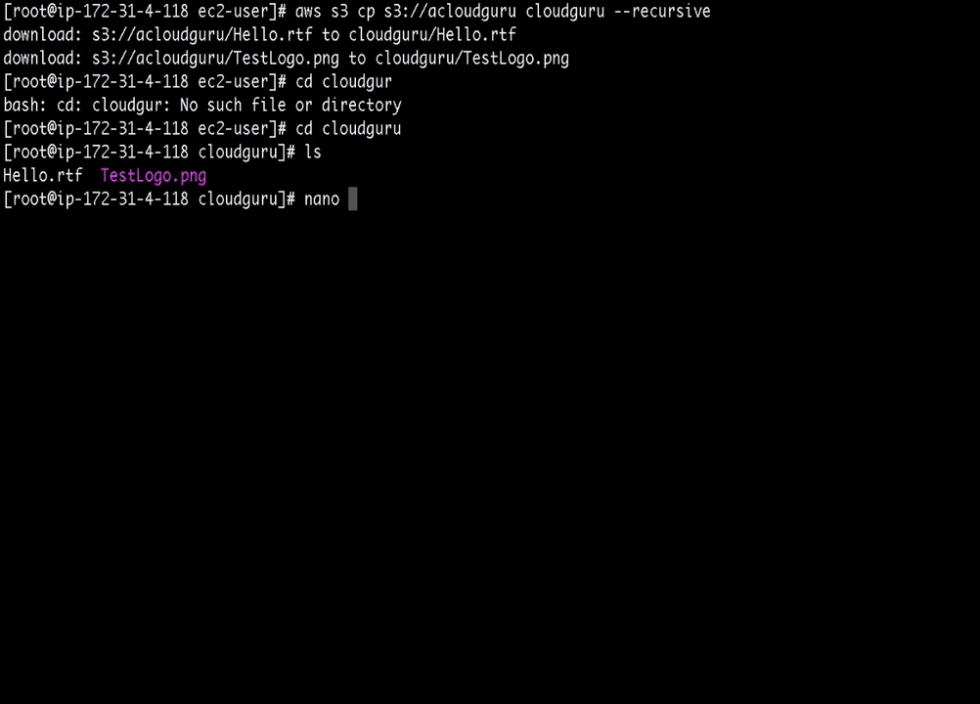
pyautogui.write('mynewfile.html')
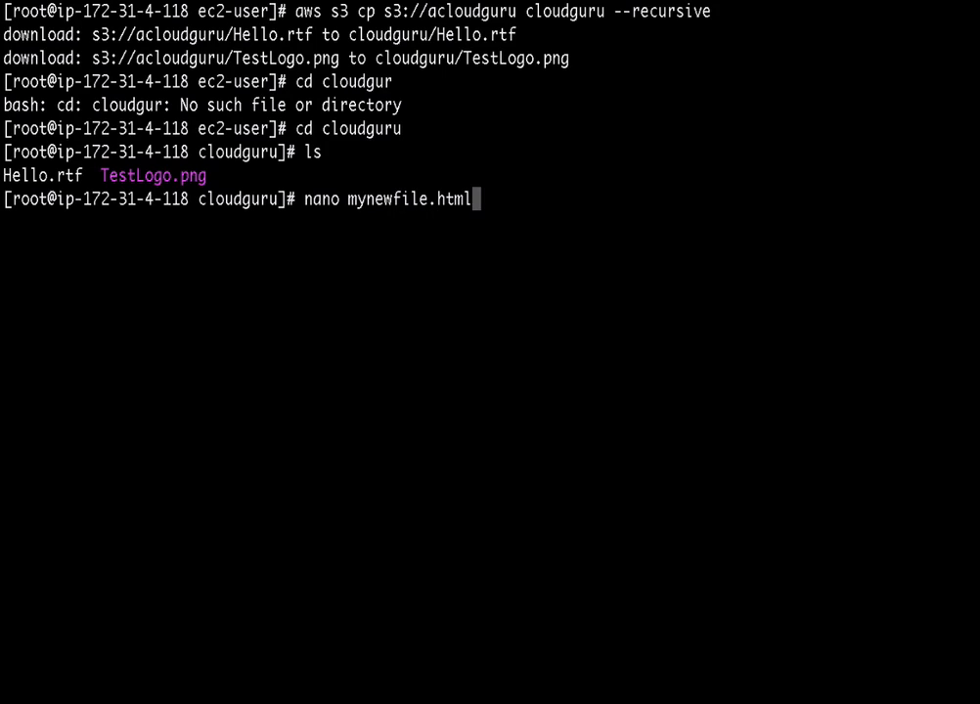
pyautogui.press('Return')
pyautogui.write('helo')
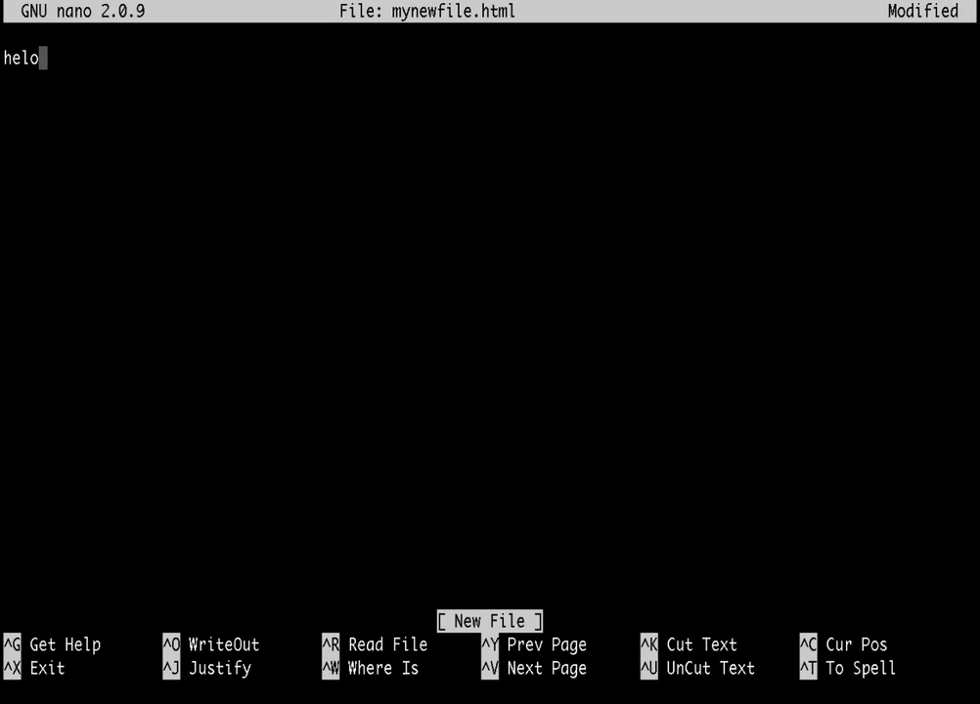
pyautogui.press('BackSpace')
pyautogui.write('lo world')
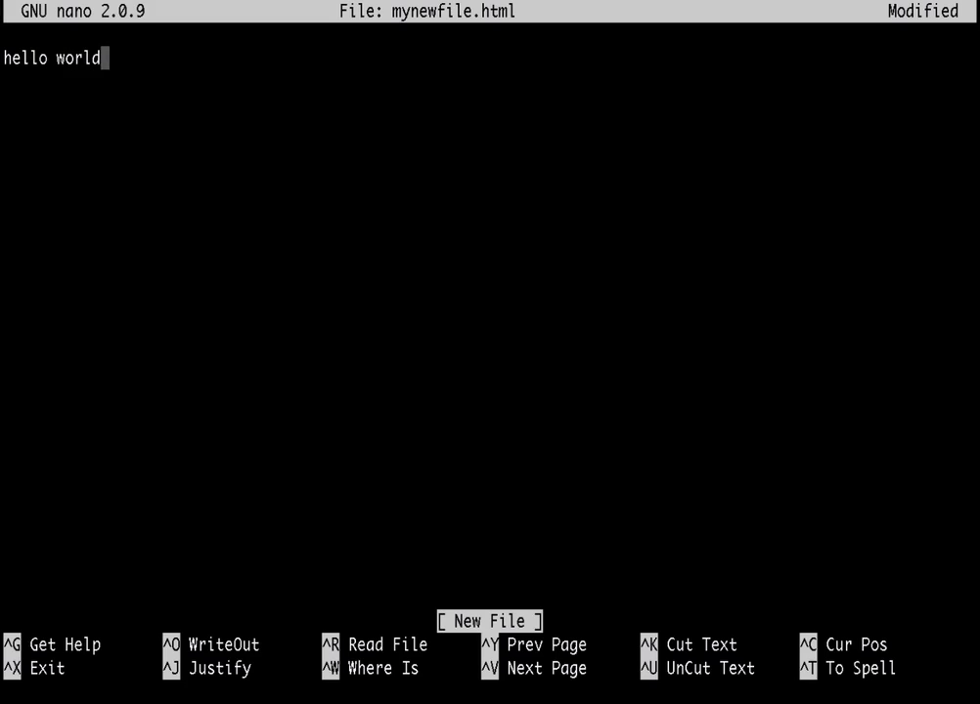
pyautogui.press('Return')
pyautogui.hotkey('ctrl', 'x')
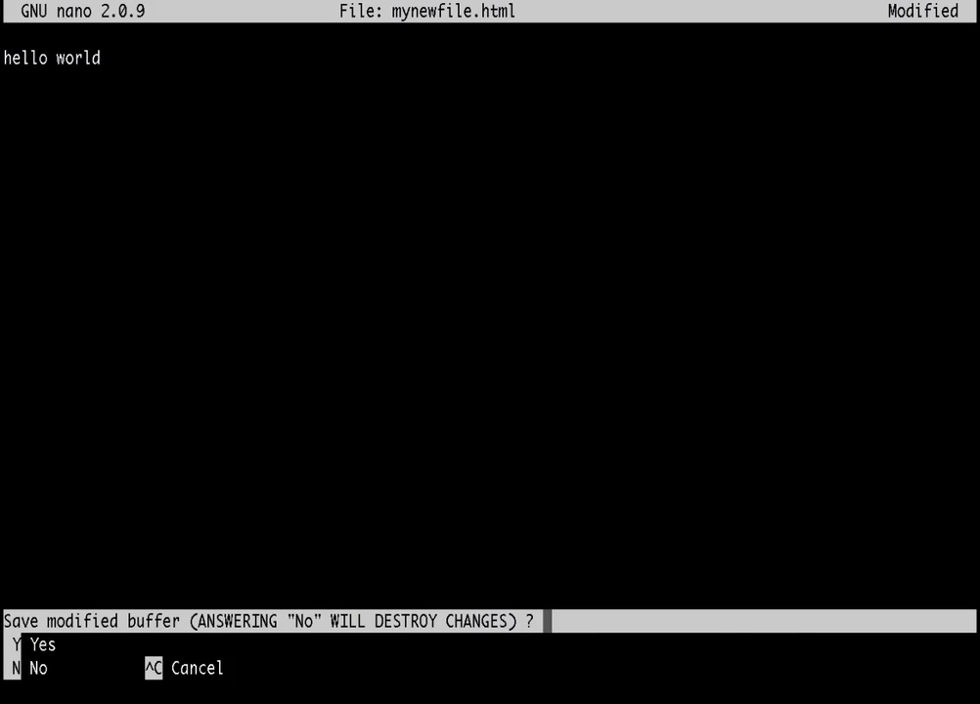
pyautogui.press('y')
pyautogui.press('Return')
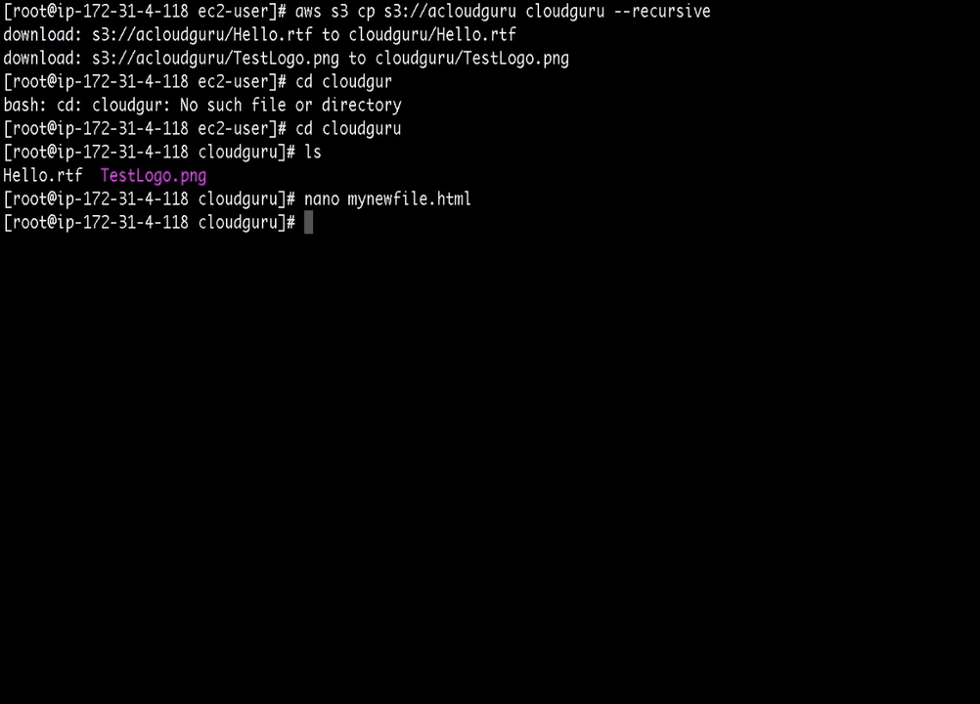
# - List the files in the cloudguru directory to check for mynewfile.html, and clear the terminal screen
pyautogui.write('ls')
pyautogui.press('Return')
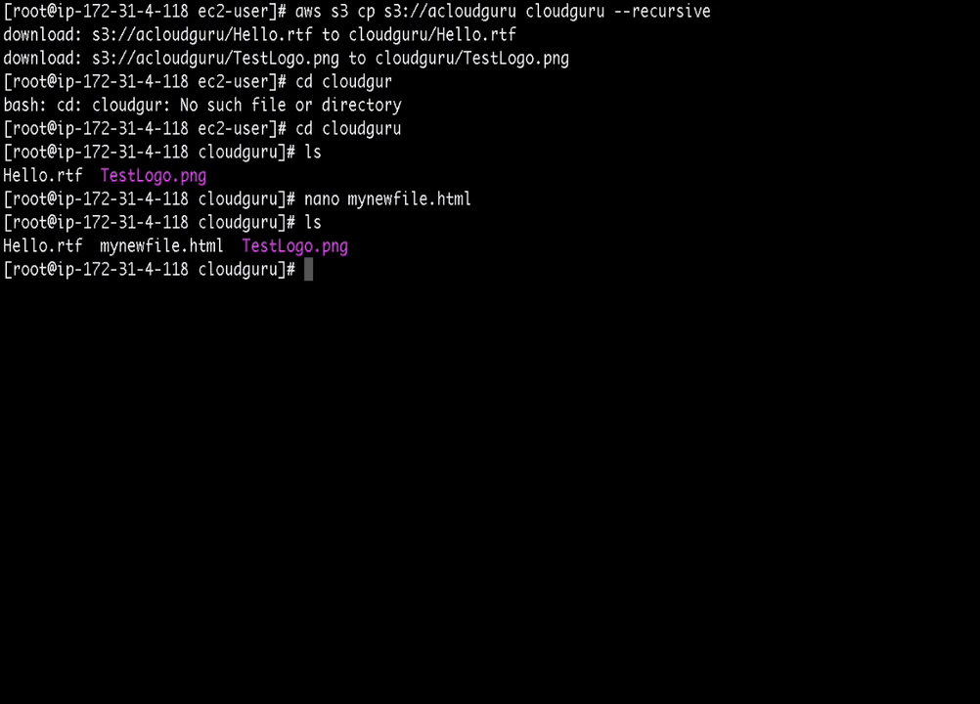
pyautogui.write('clear')
pyautogui.press('Return')
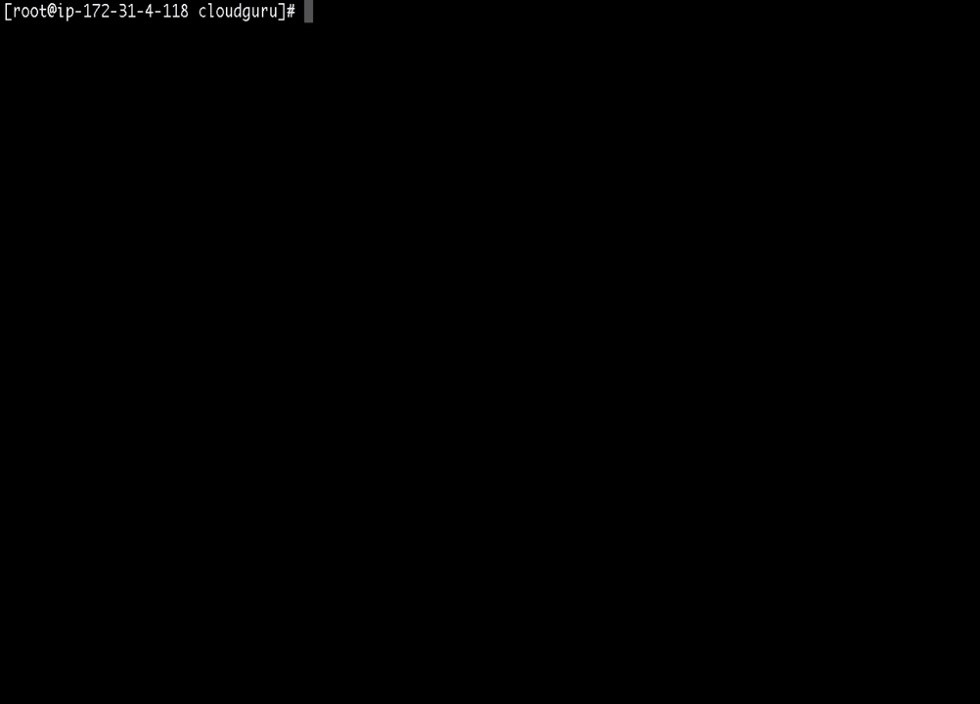
pyautogui.write('aws s3')
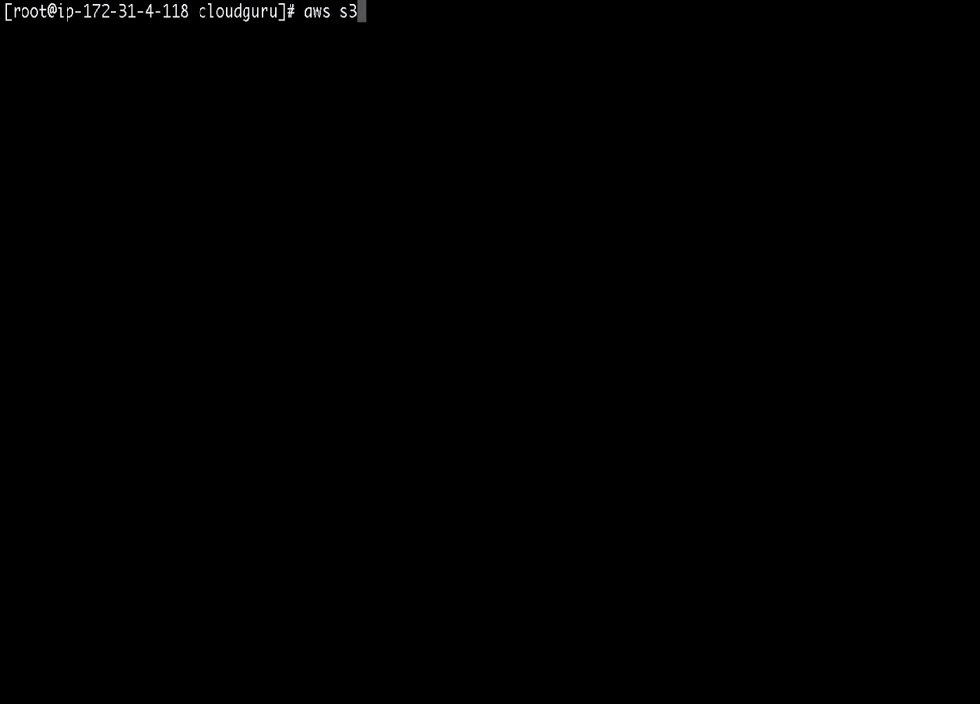
pyautogui.write(' cp')
pyautogui.press('BackSpace')
pyautogui.press('BackSpace')
pyautogui.press('BackSpace')
pyautogui.press('BackSpace')
pyautogui.press('BackSpace')
pyautogui.press('BackSpace')
pyautogui.press('BackSpace')
pyautogui.press('BackSpace')
pyautogui.press('BackSpace')
pyautogui.press('BackSpace')
# - List the files in the cloudguru directory, and upload mynewfile.html to s3://acloudguru using aws s3 cp
pyautogui.write('ls')
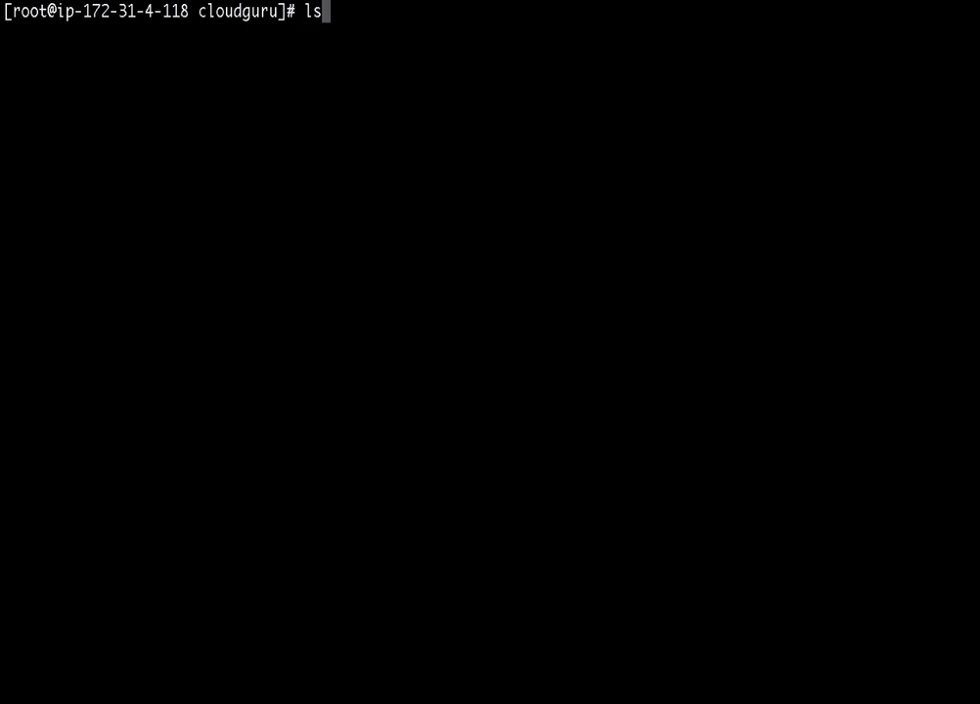
pyautogui.press('Return')
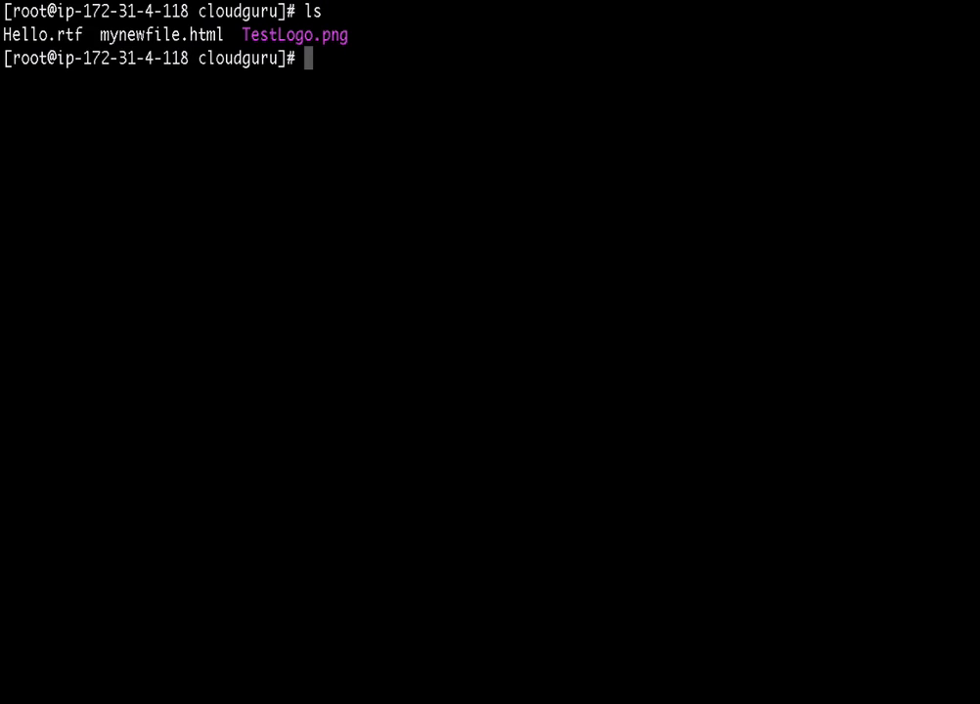
pyautogui.write('aws s3')
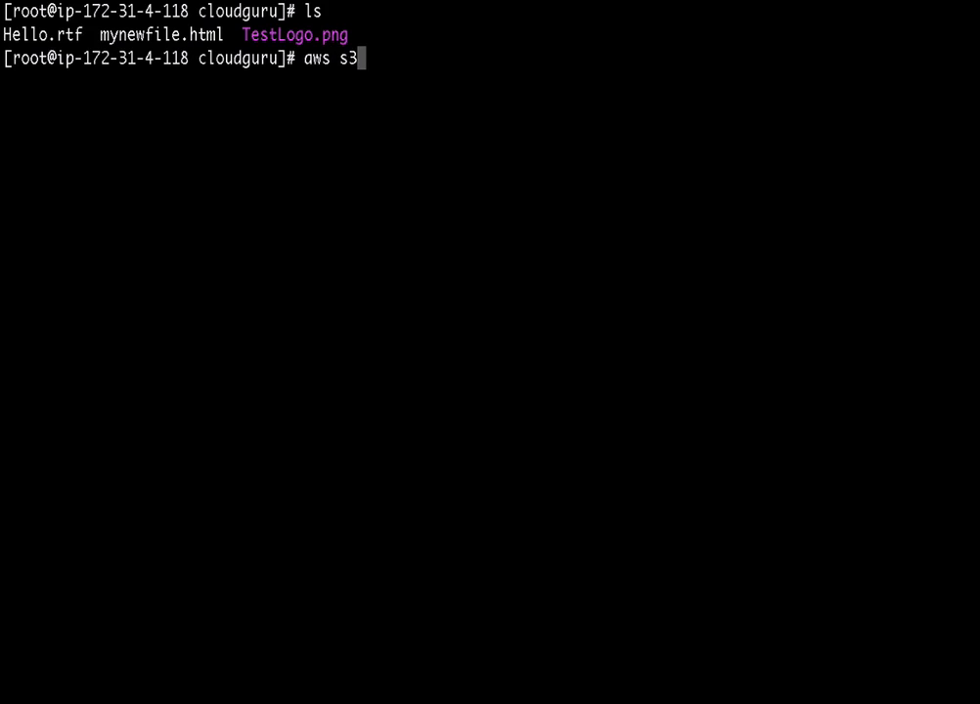
pyautogui.write(' cp my')
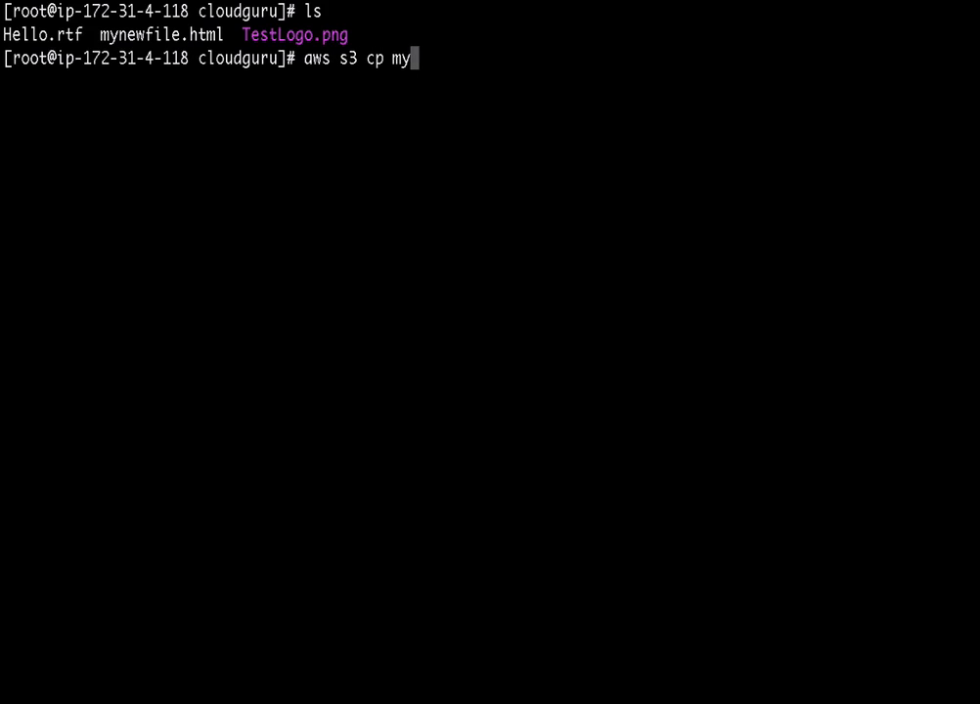
pyautogui.write('newfile.')
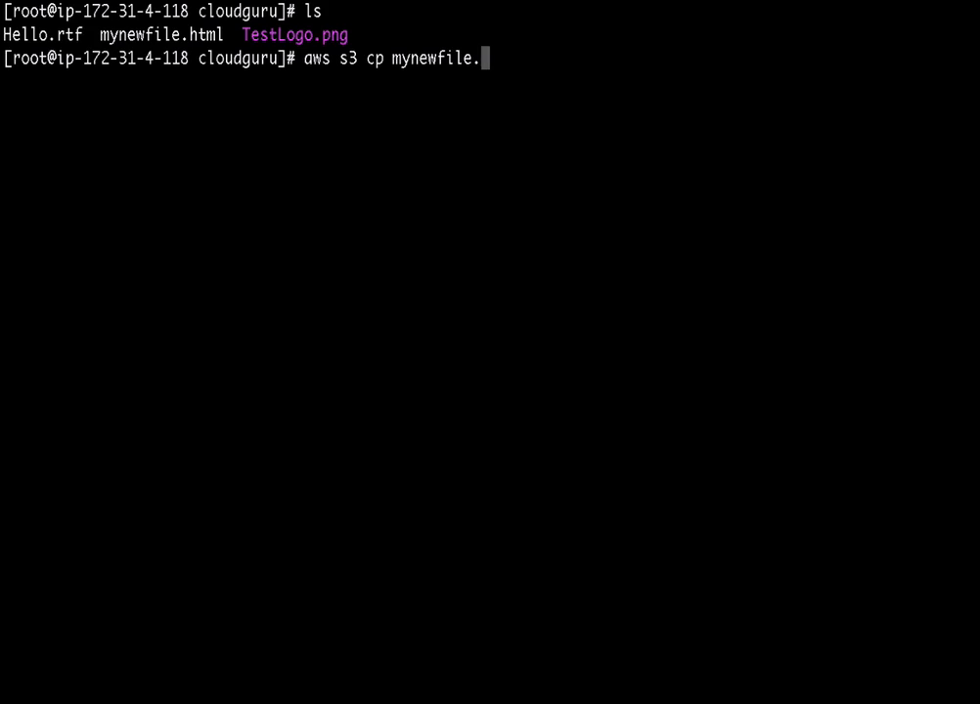
pyautogui.write('html s')
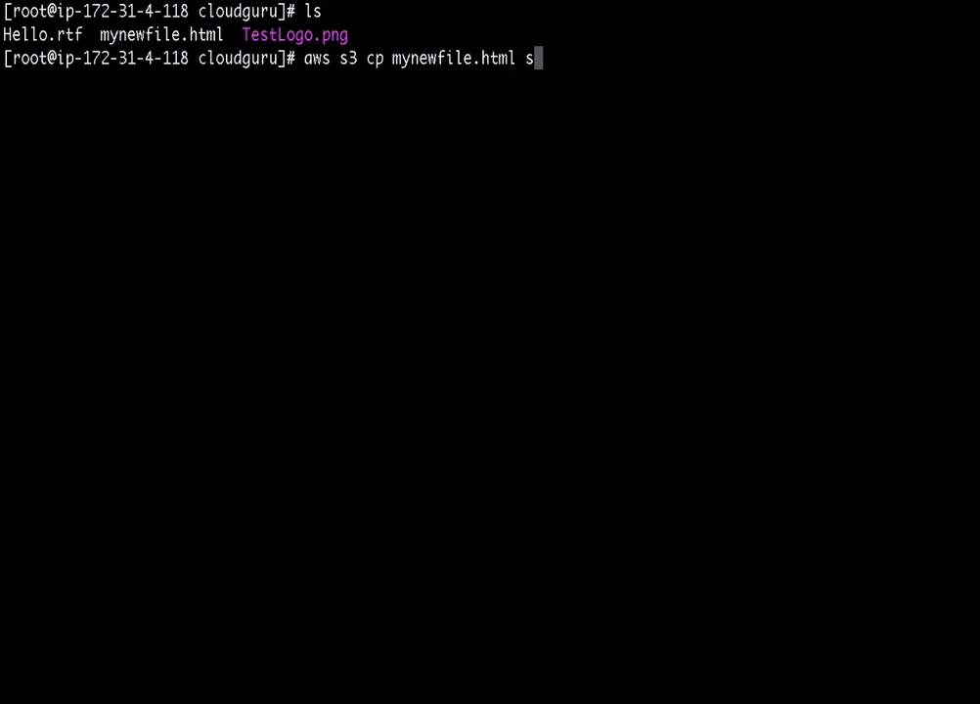
pyautogui.write('3://one')
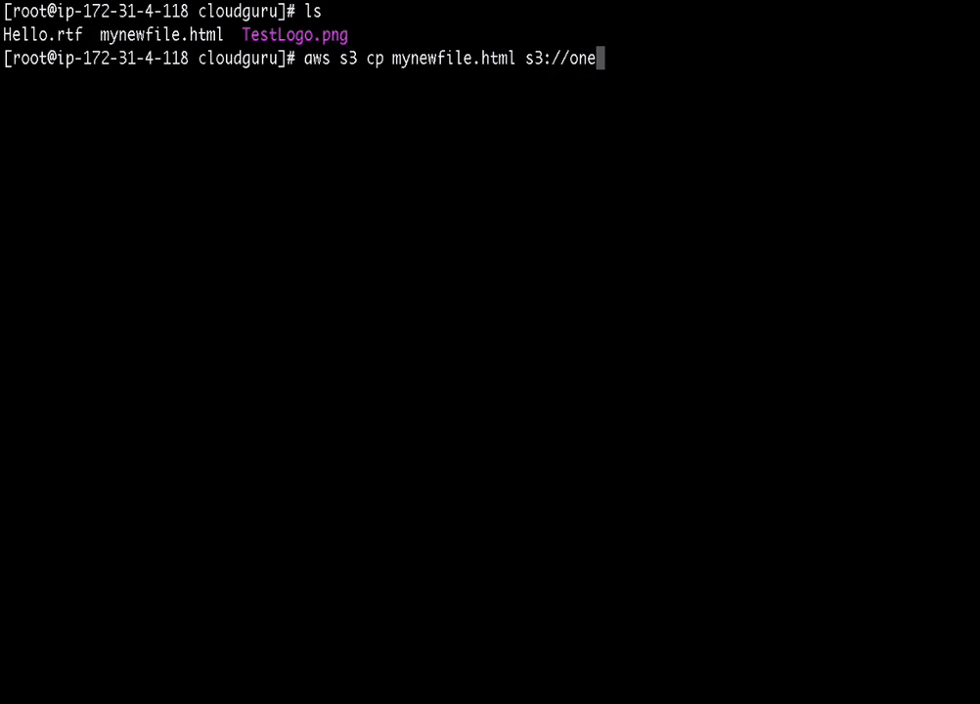
pyautogui.write('cloud')
pyautogui.press('BackSpace')
pyautogui.press('BackSpace')
pyautogui.press('BackSpace')
pyautogui.press('BackSpace')
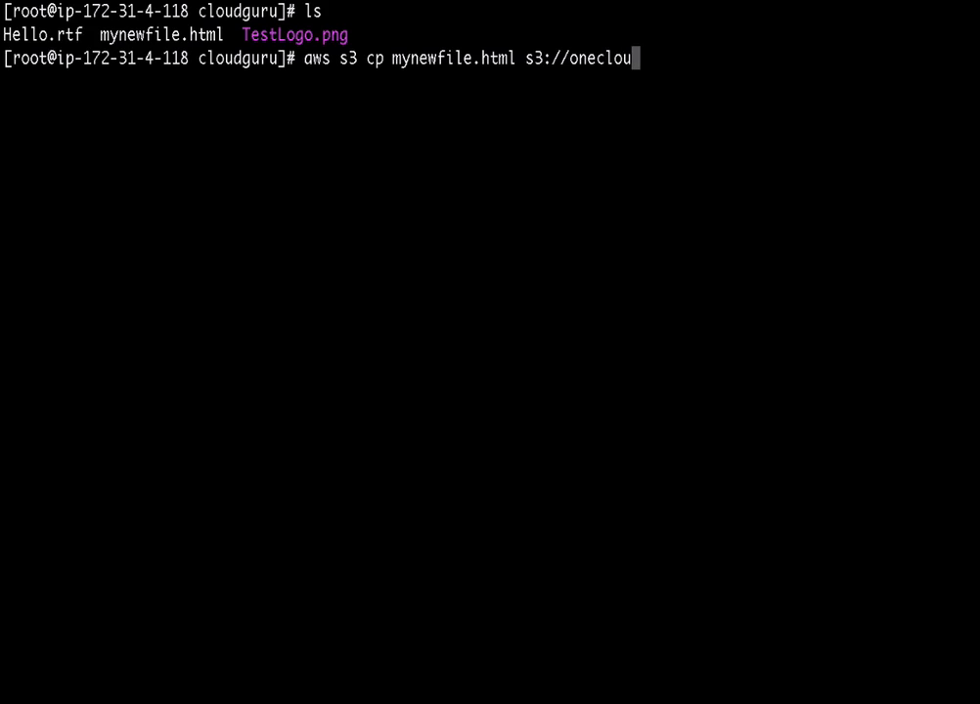
pyautogui.press('BackSpace')
pyautogui.press('BackSpace')
pyautogui.press('BackSpace')
pyautogui.press('BackSpace')
pyautogui.write('a')
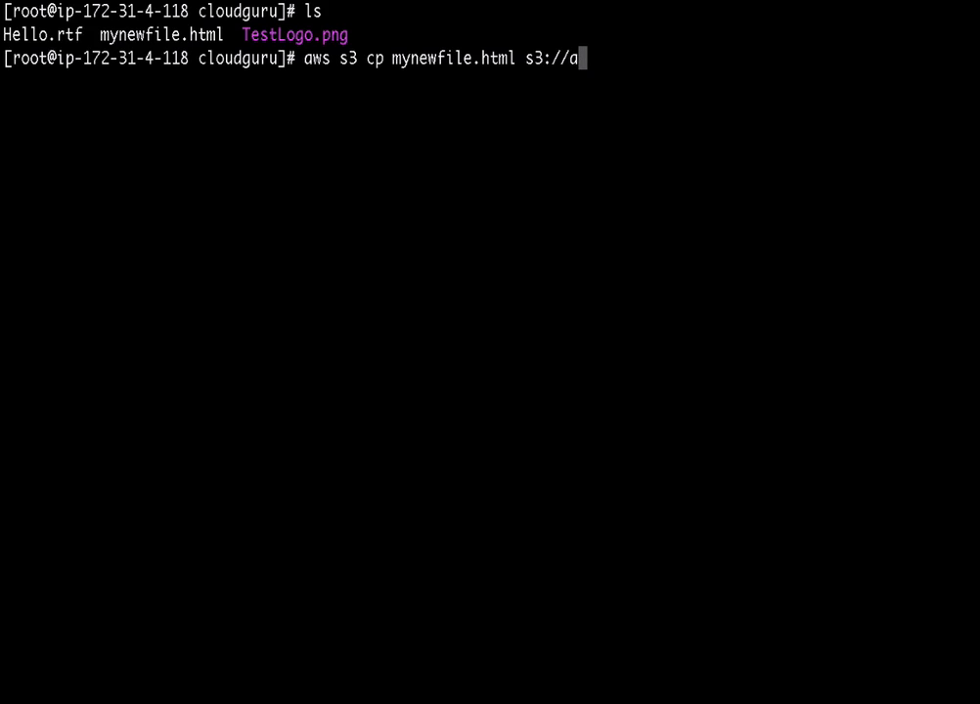
pyautogui.write('cloudgur')
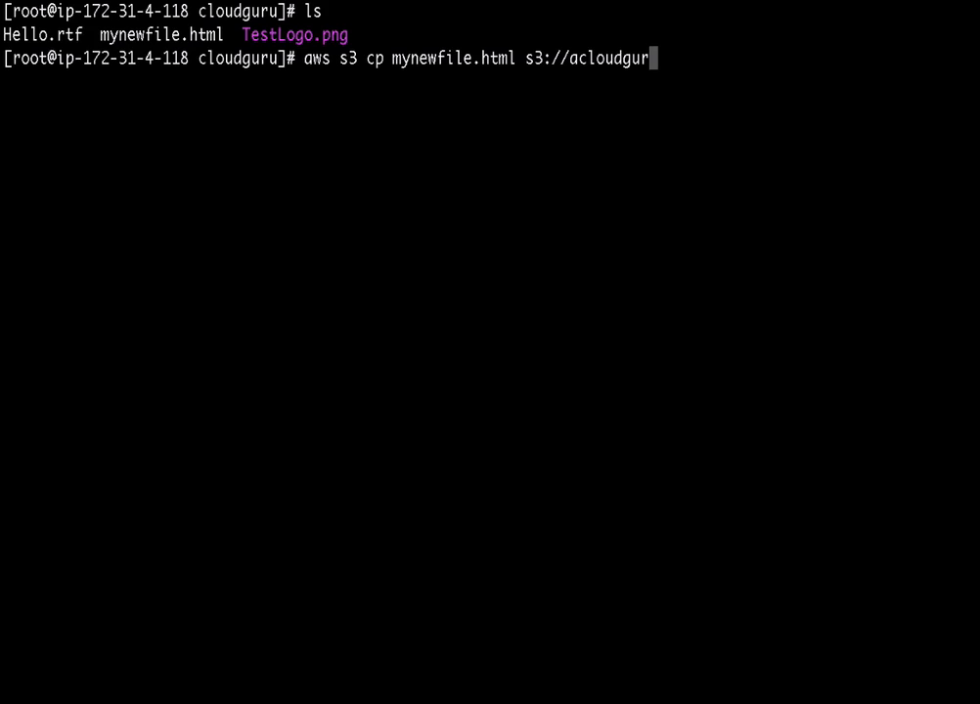
pyautogui.write('u')
pyautogui.press('Return')
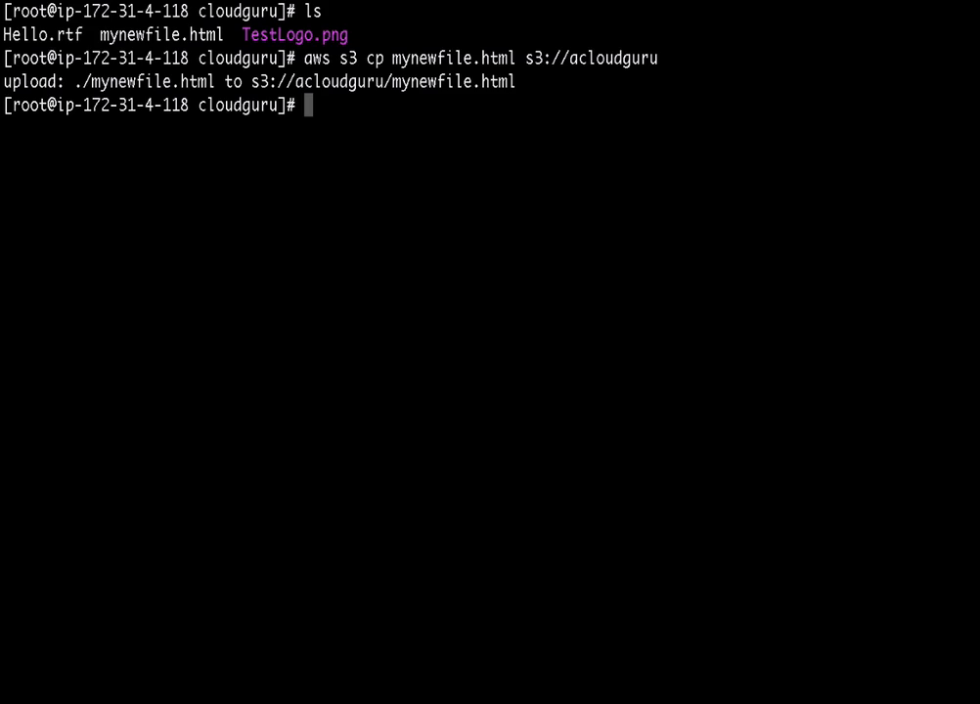
# - List the contents of s3://acloudguru with aws s3 ls to check for the uploaded mynewfile.html
pyautogui.write('aws ')
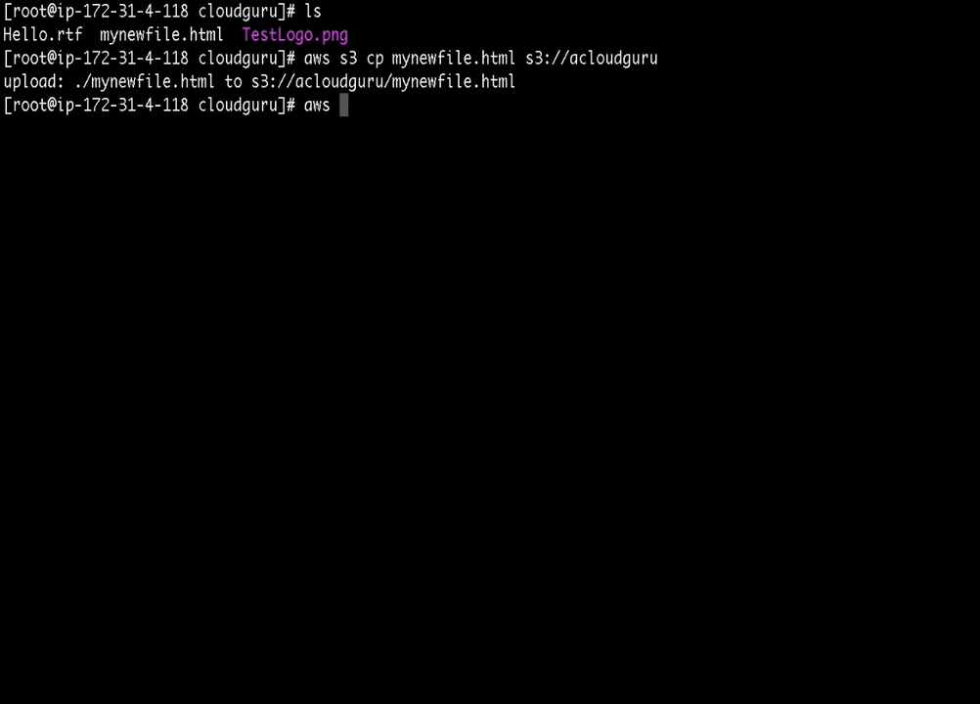
pyautogui.write('s3 ls s3:')
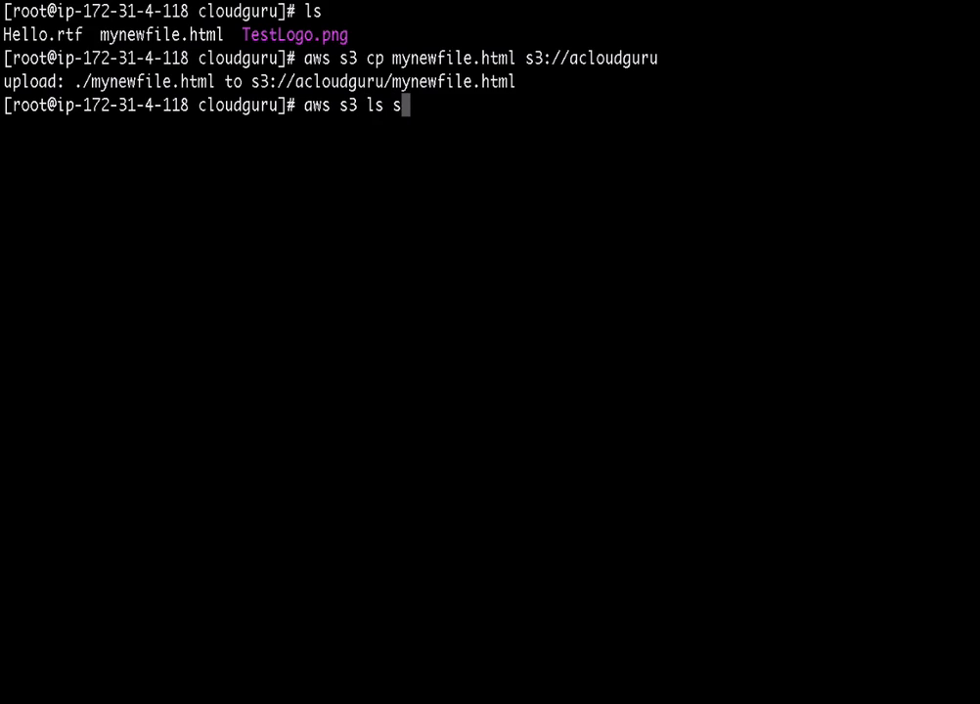
pyautogui.write('//')
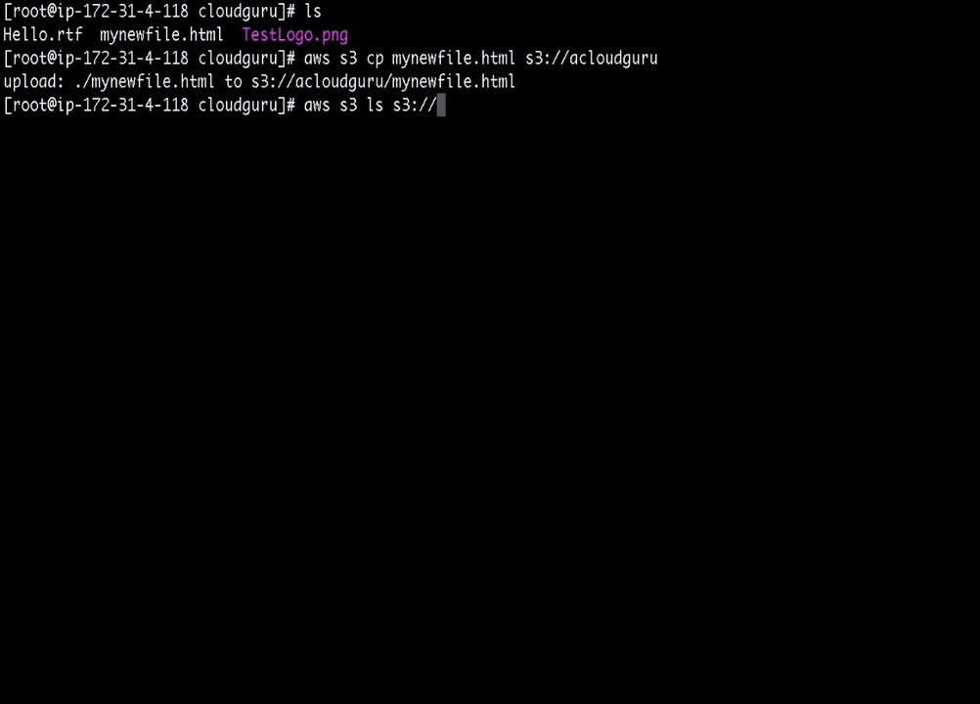
pyautogui.write('acloudgur')
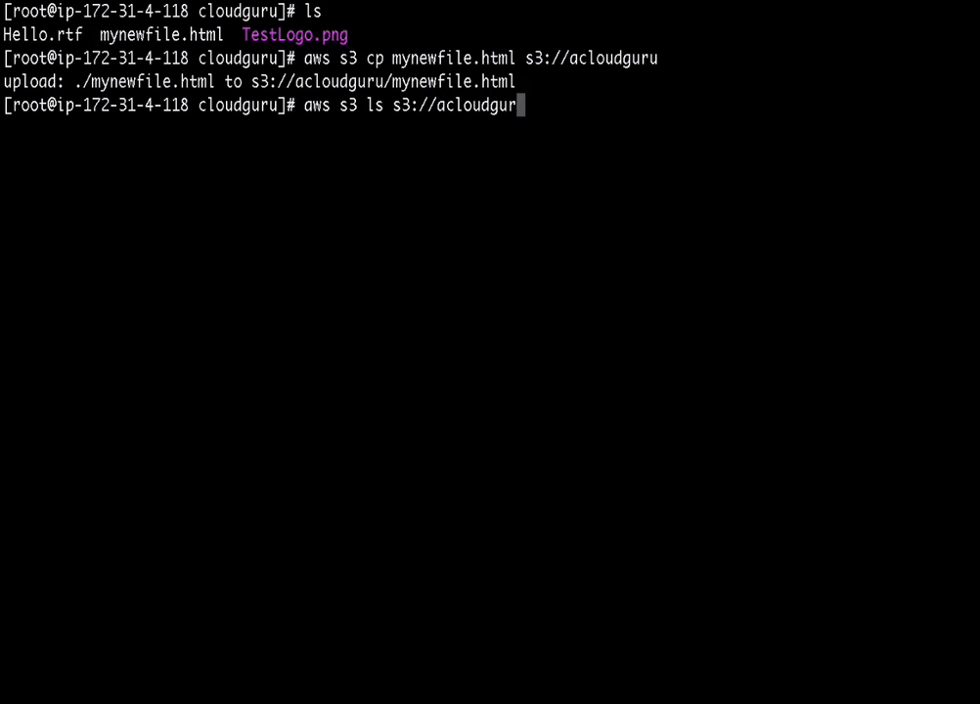
pyautogui.write('u')
pyautogui.press('Return')
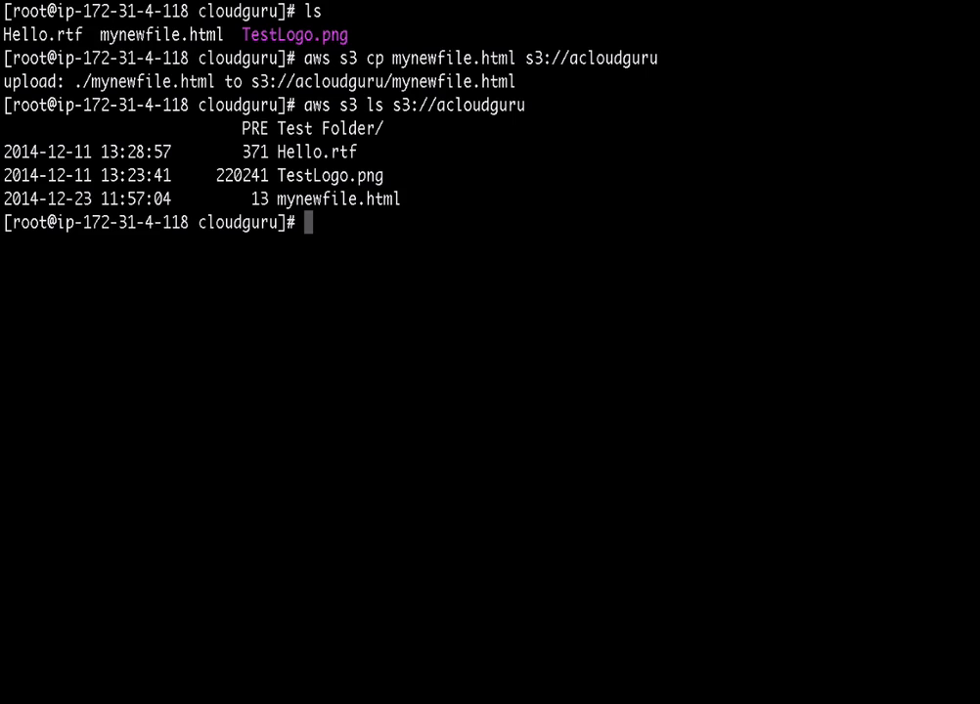
# - Switch to the AWS Management Console in Safari and open the acloudguru bucket in S3 to check for mynewfile.html
pyautogui.press('super+Tab')
pyautogui.press('super+Tab')
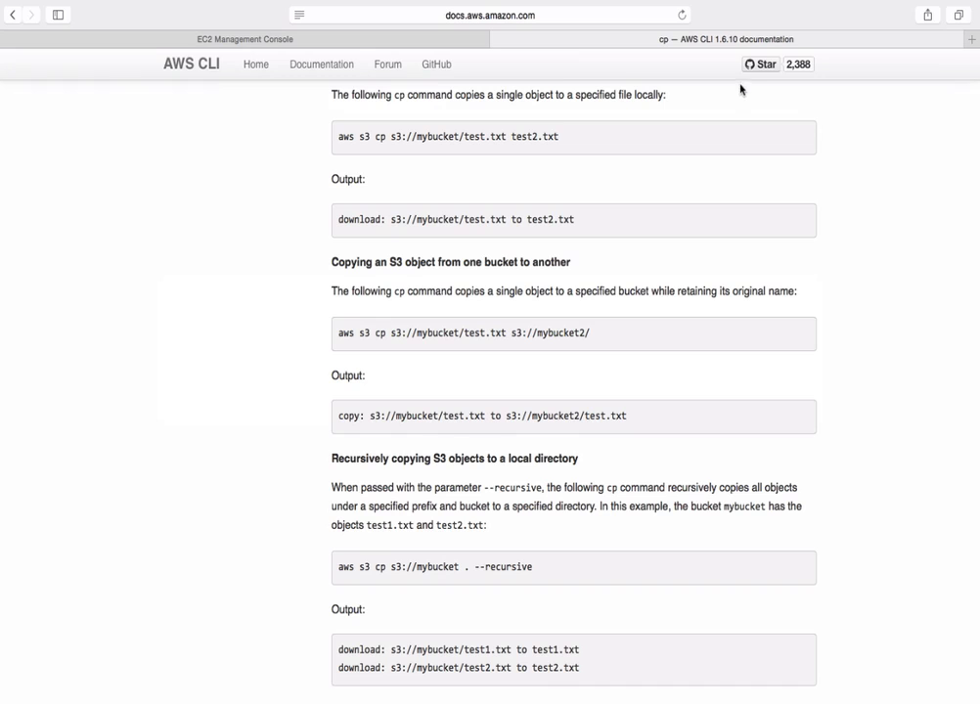
pyautogui.click(147, 37)
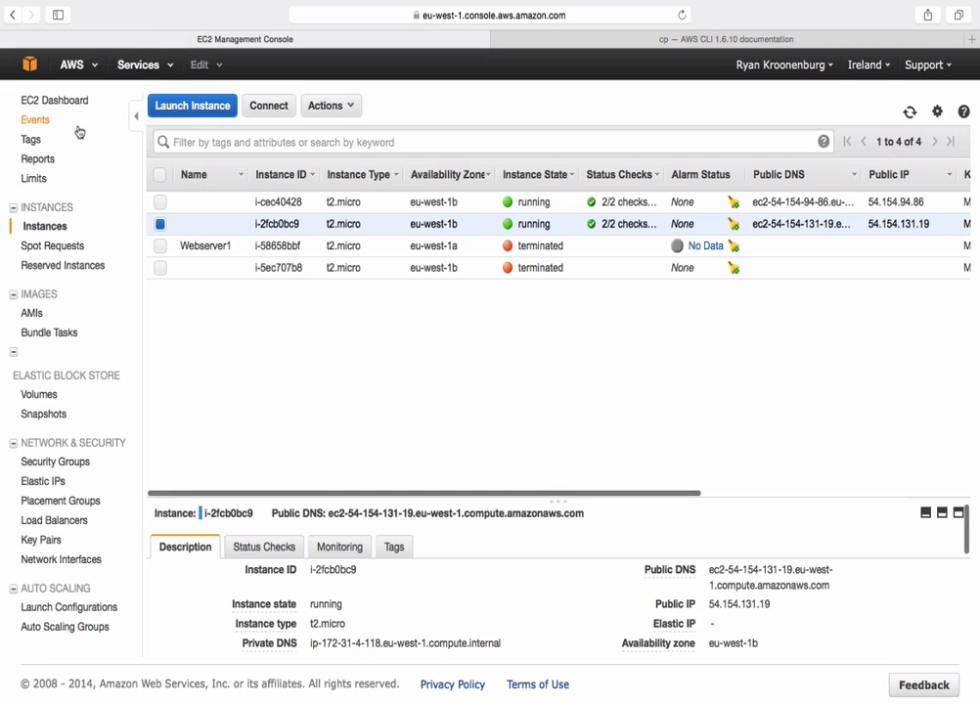
pyautogui.click(33, 68)
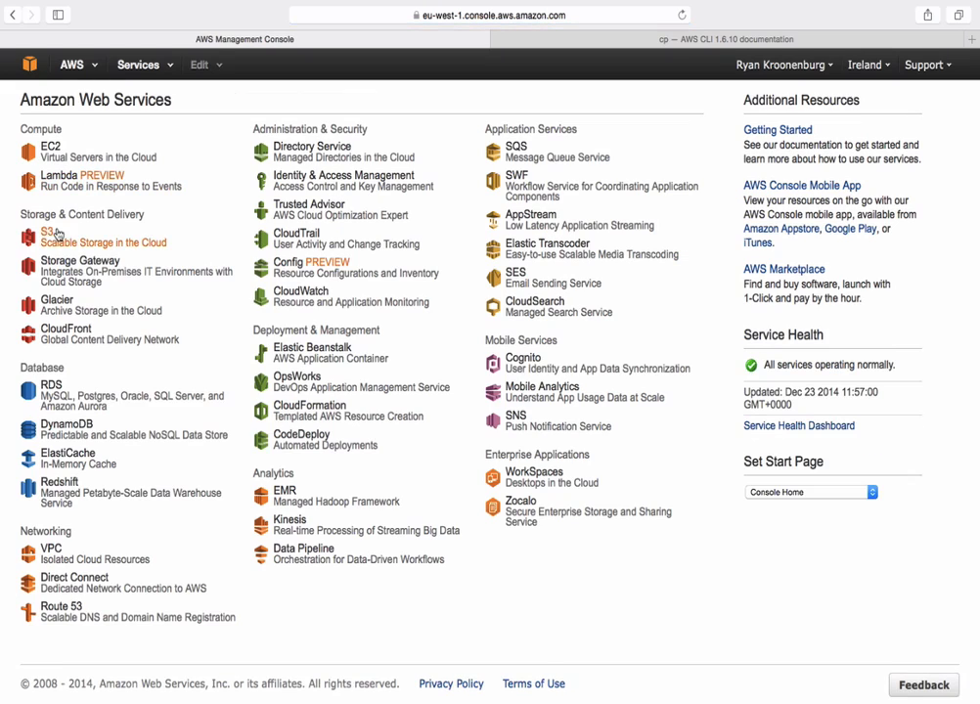
pyautogui.click(47, 232)
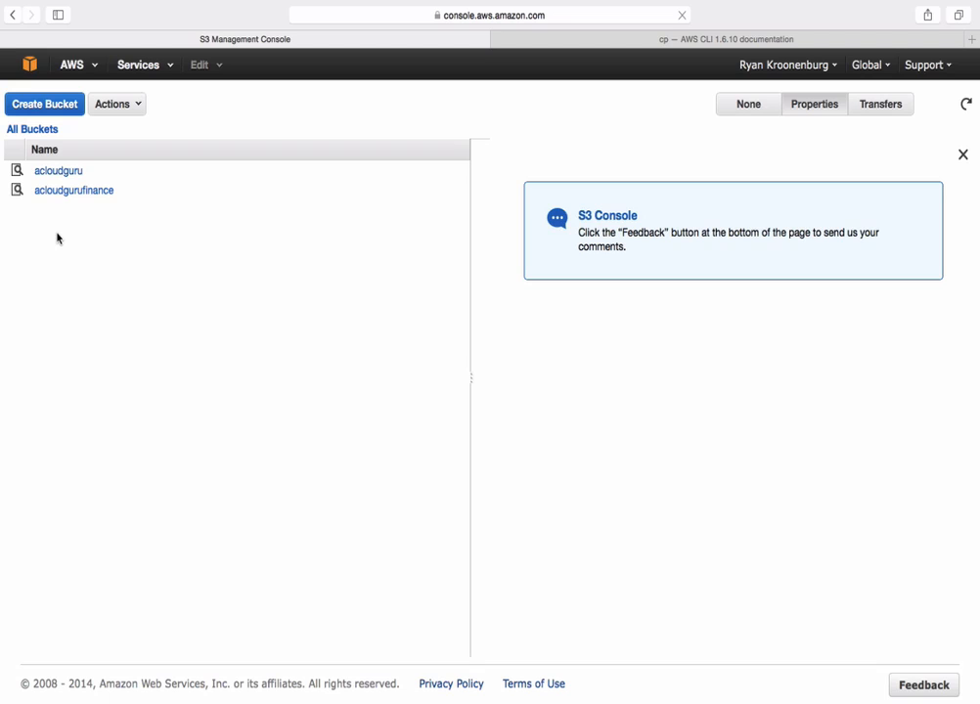
pyautogui.click(49, 173)
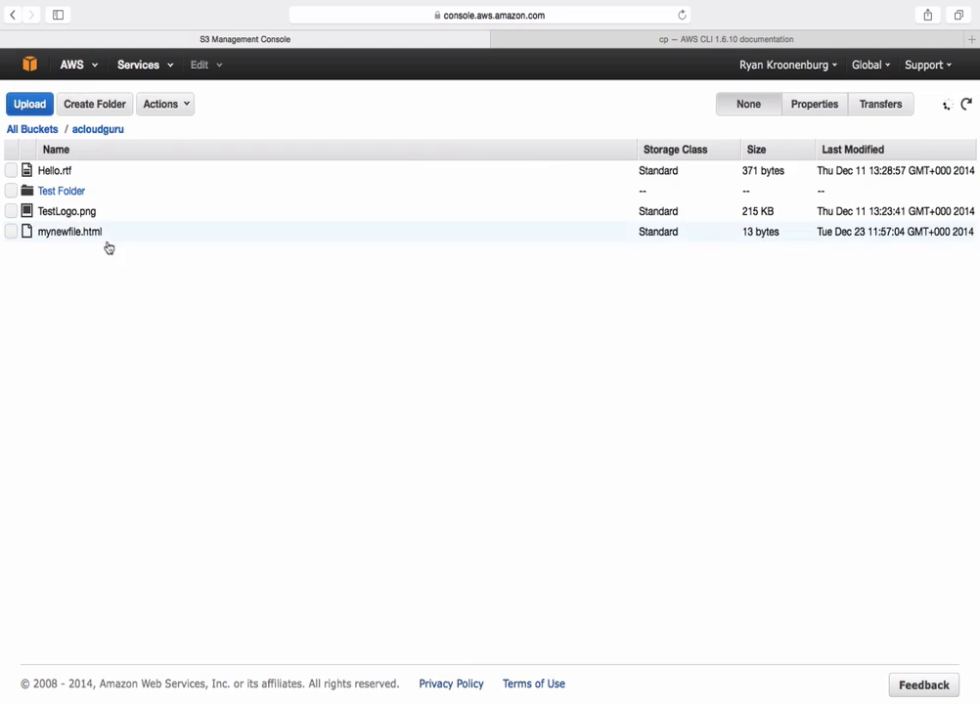